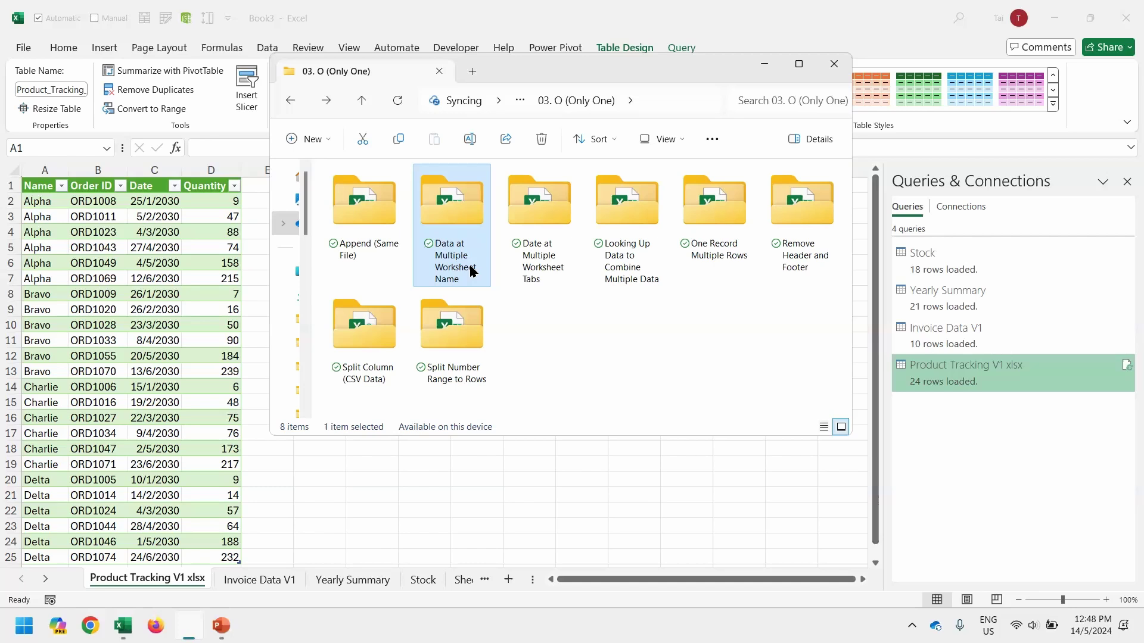
Step: Open the "Date at Multiple Worksheet Tabs" folder and view the Feb 2030 sheet of the Monthly Tracking V1 workbook
left_click(533, 262)
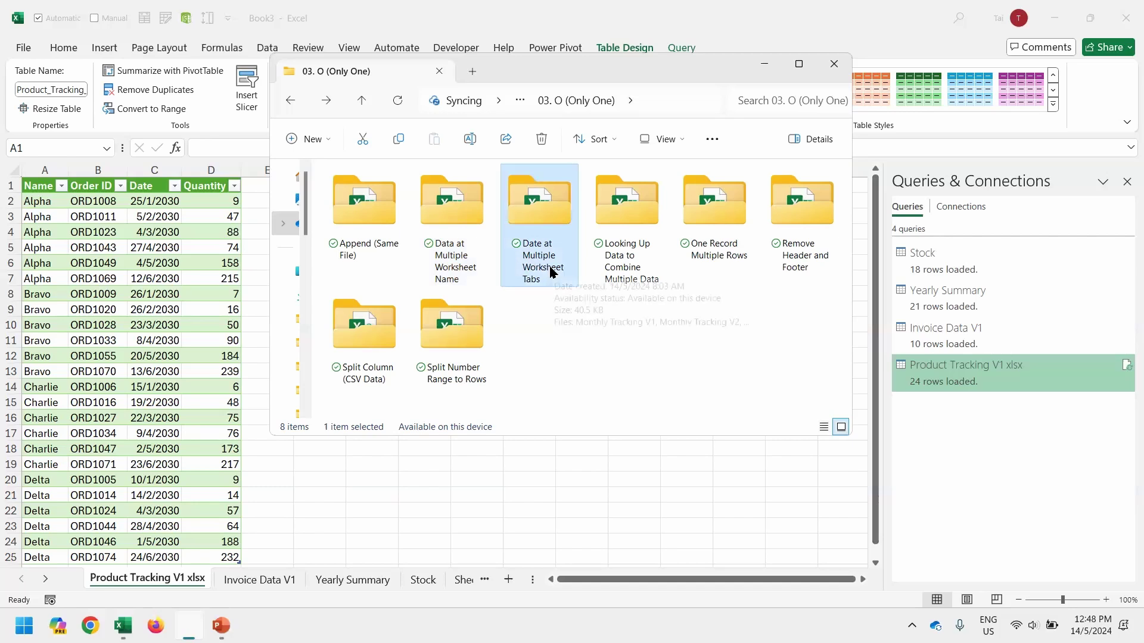
double_click(550, 274)
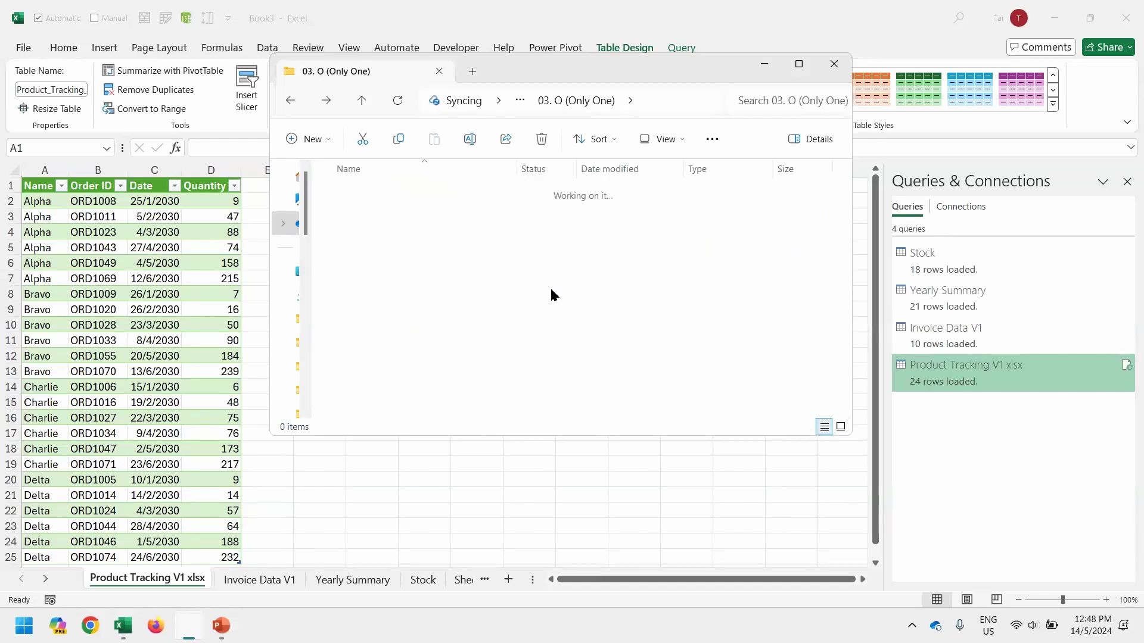
key("alt+d")
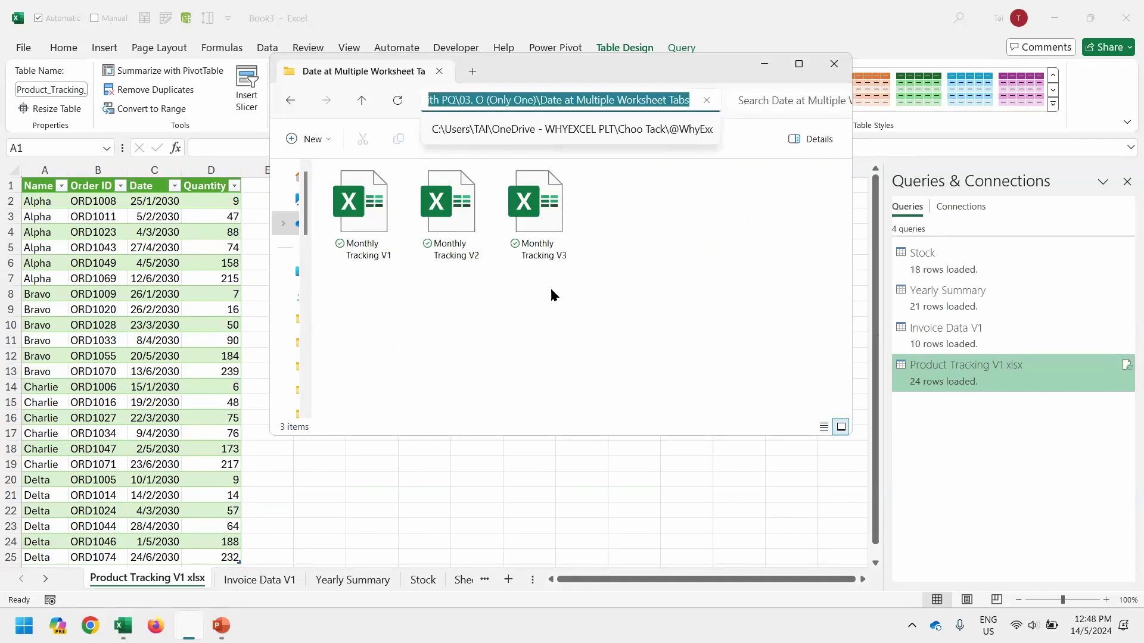
key("Escape")
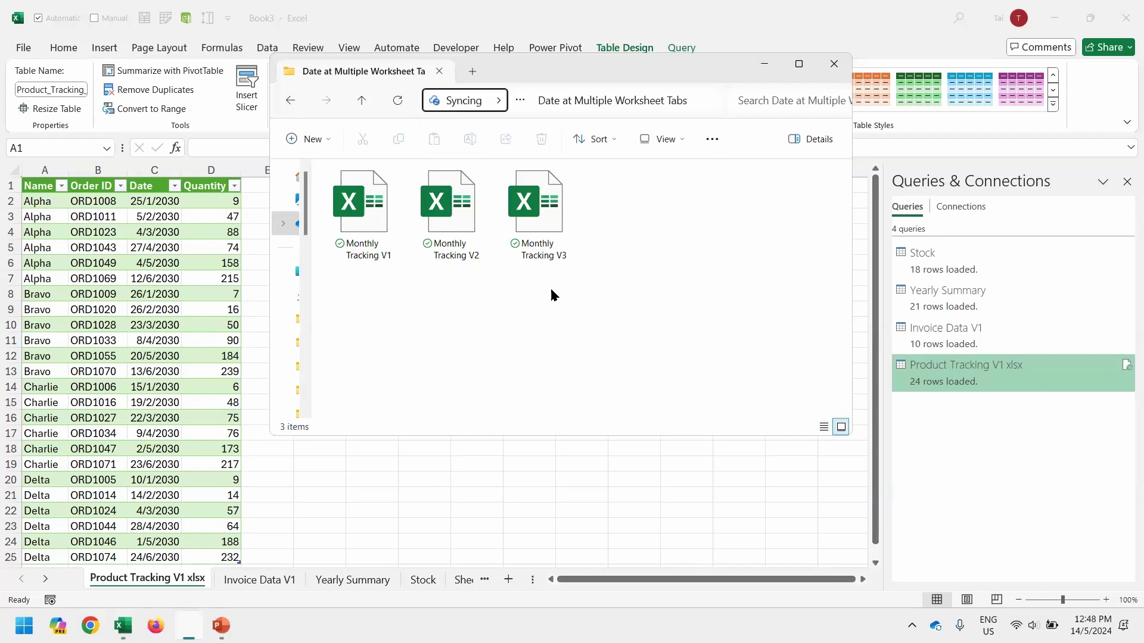
double_click(390, 225)
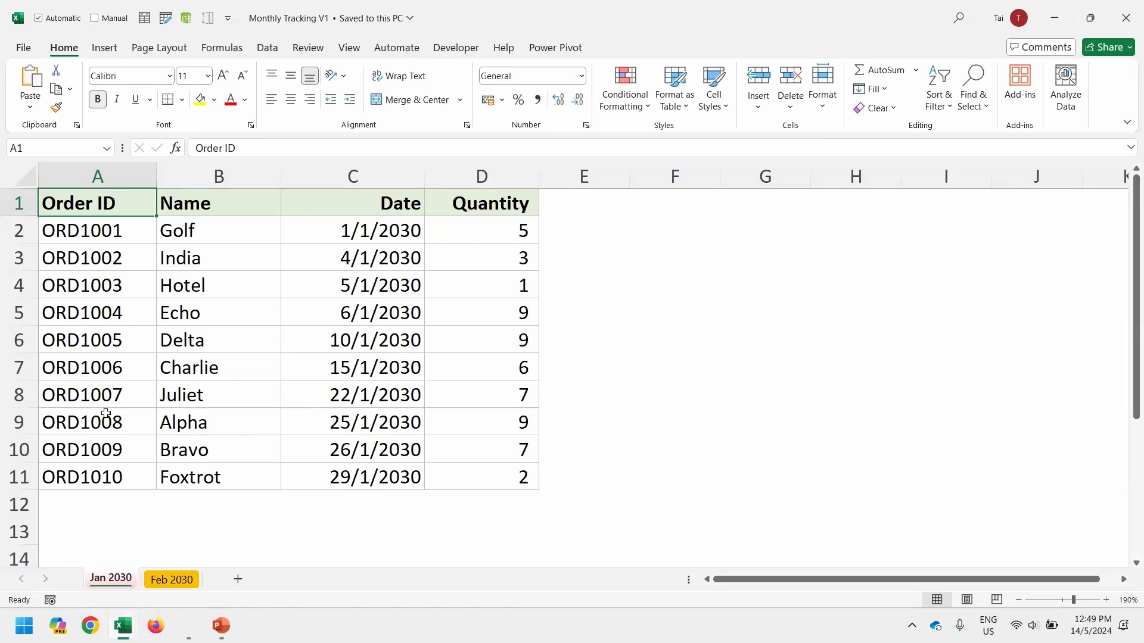
left_click(174, 581)
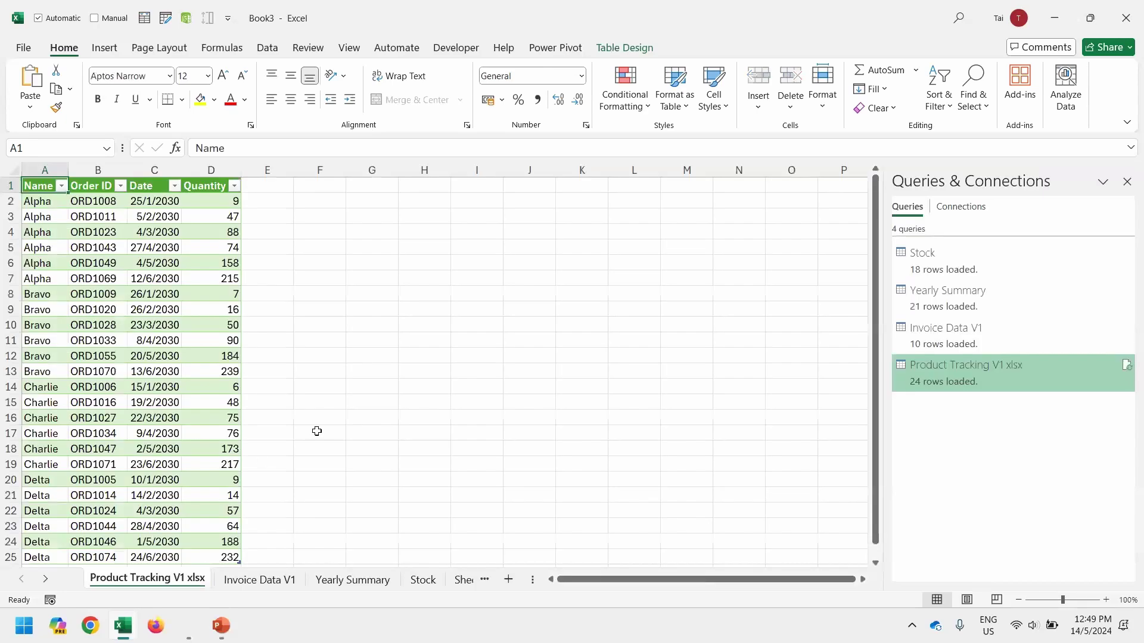
Step: In the Book3 workbook, start importing data from the Excel workbook Monthly Tracking V1
left_click_drag(321, 429, 260, 52)
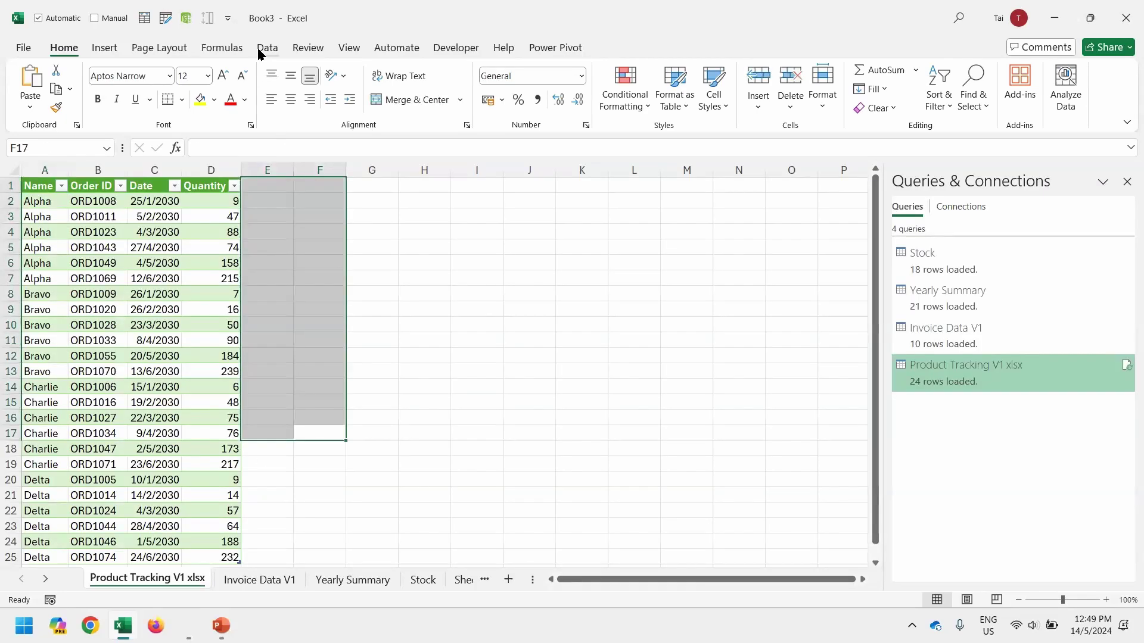
left_click(261, 52)
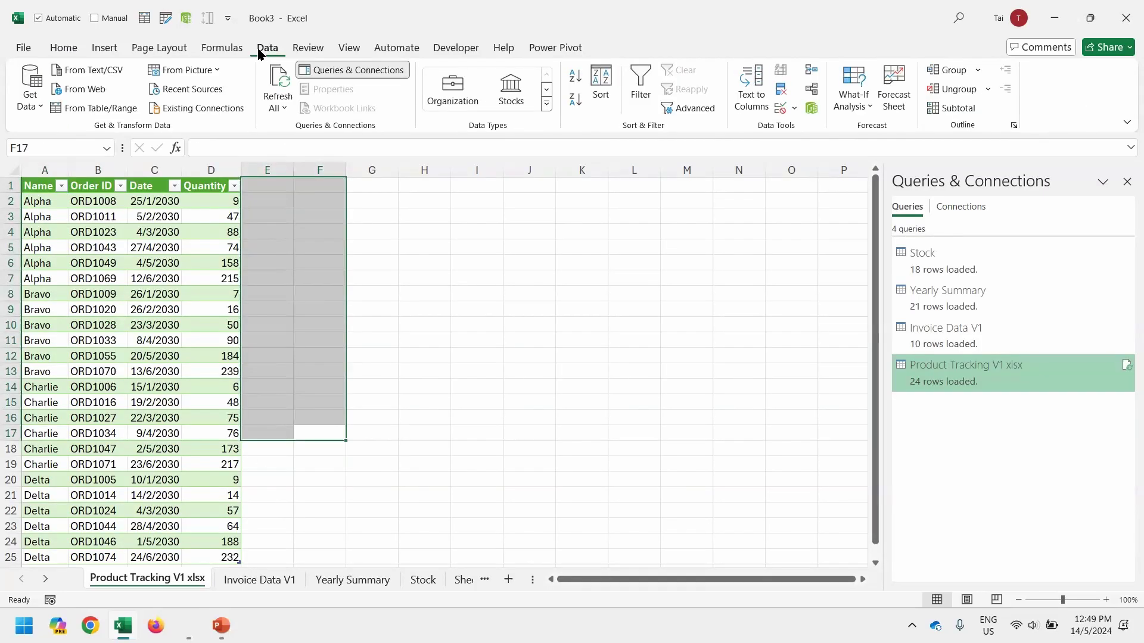
left_click(30, 99)
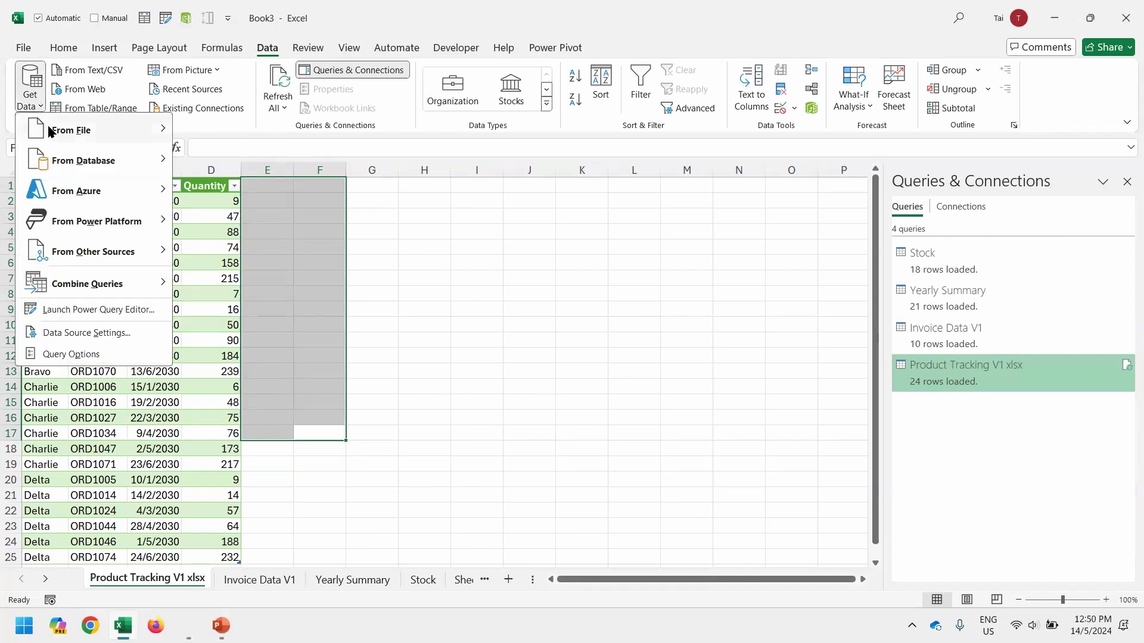
mouse_move(50, 131)
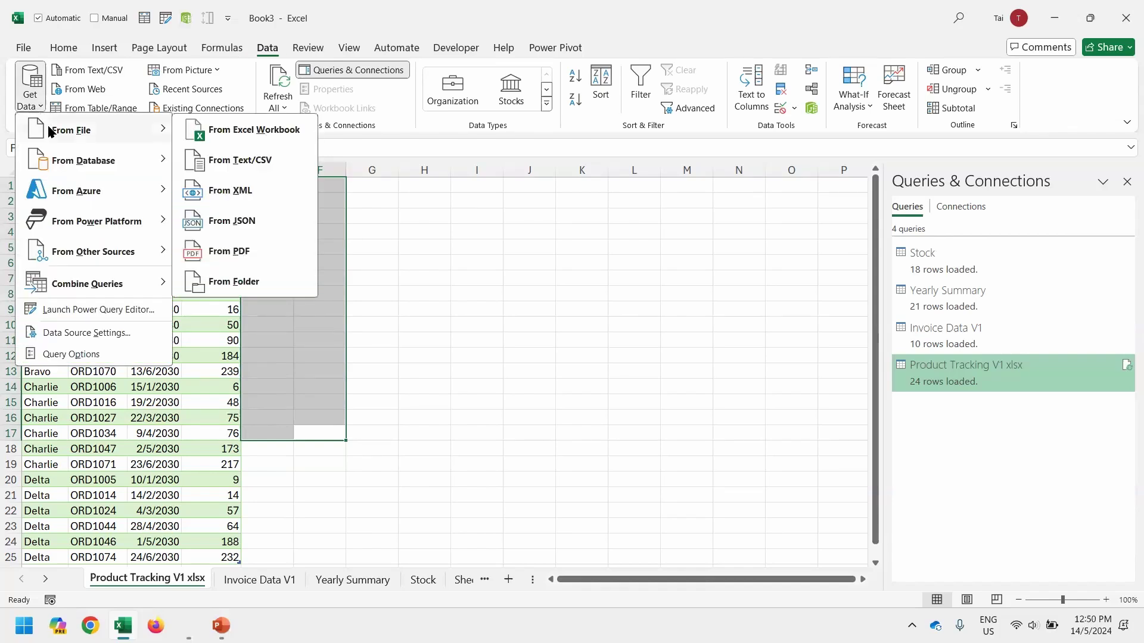
left_click(212, 133)
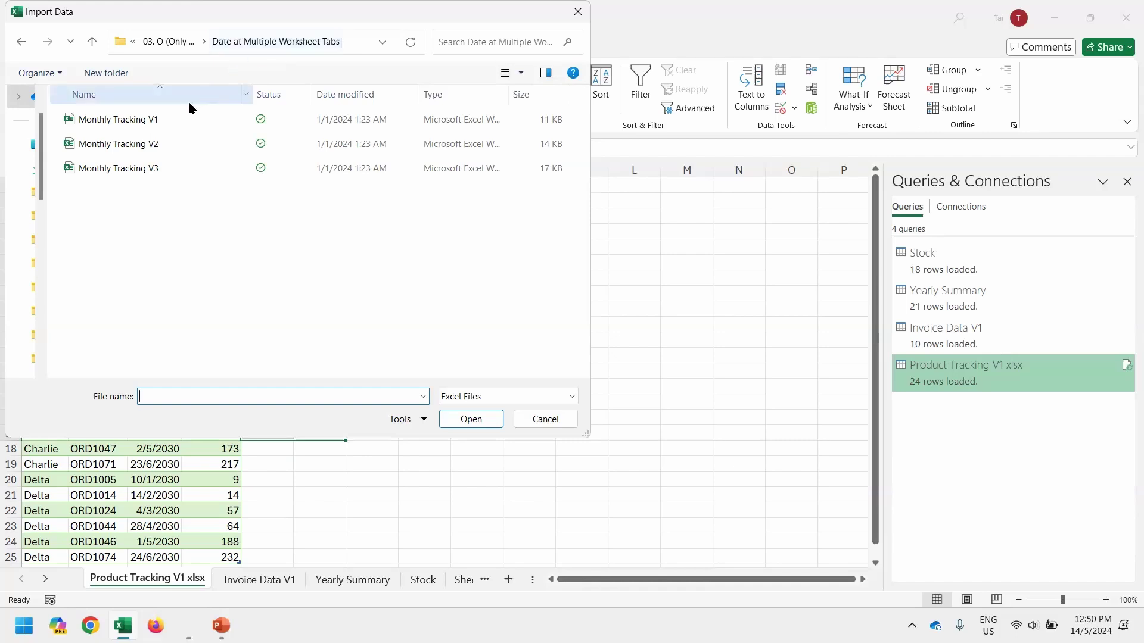
left_click(182, 120)
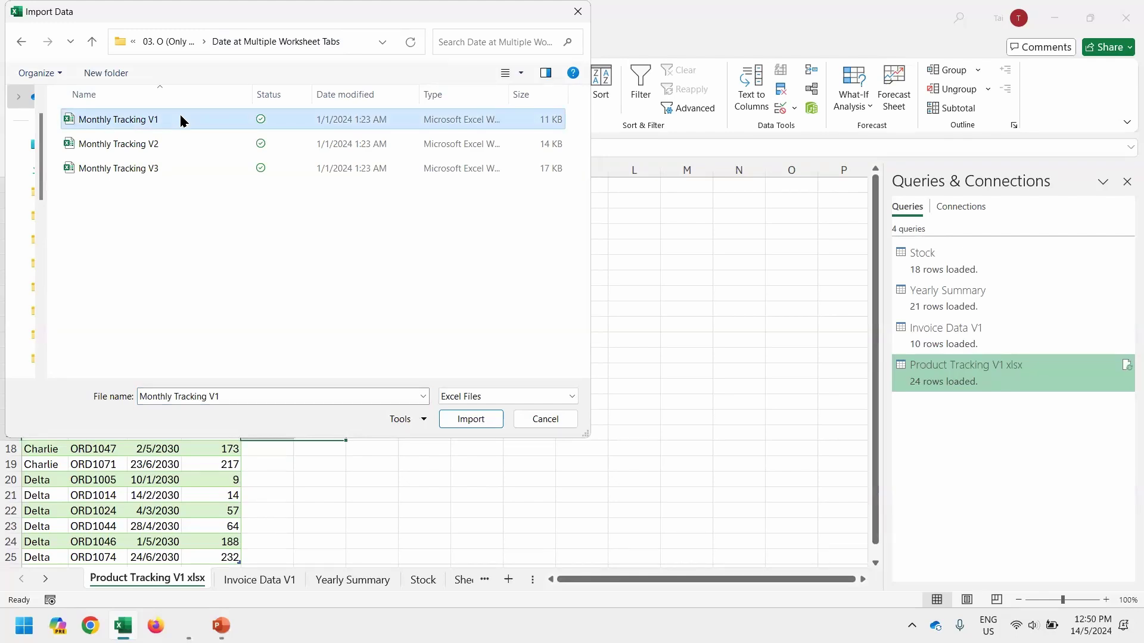
double_click(180, 114)
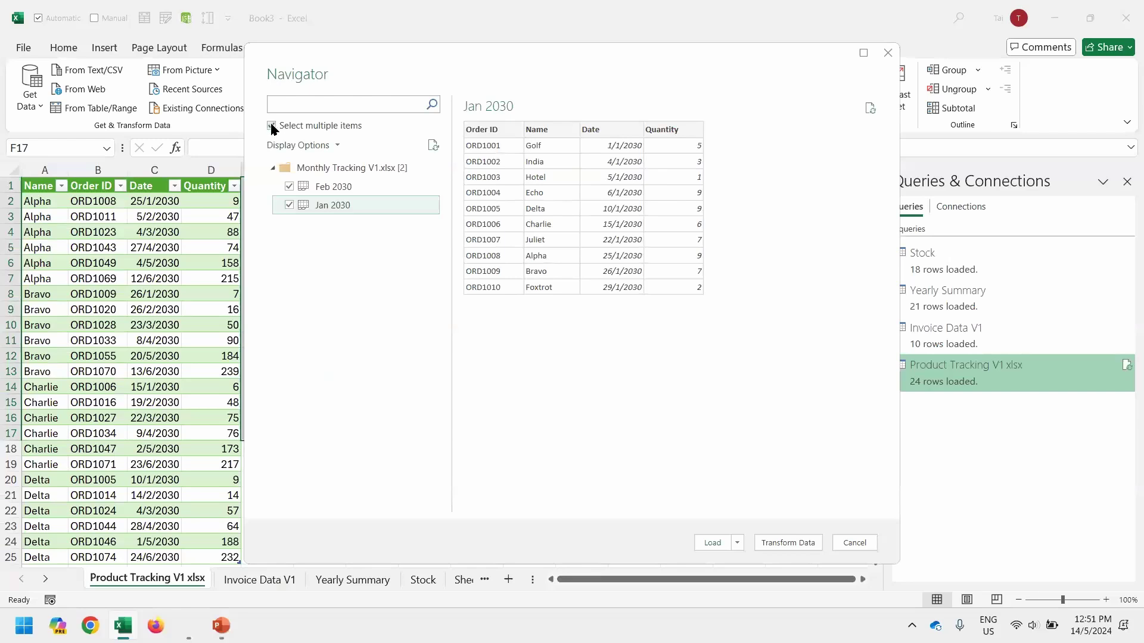
Step: Turn off multiple-item selection, choose the whole Monthly Tracking V1.xlsx workbook and load it into the Power Query Editor for transformation
left_click(494, 135)
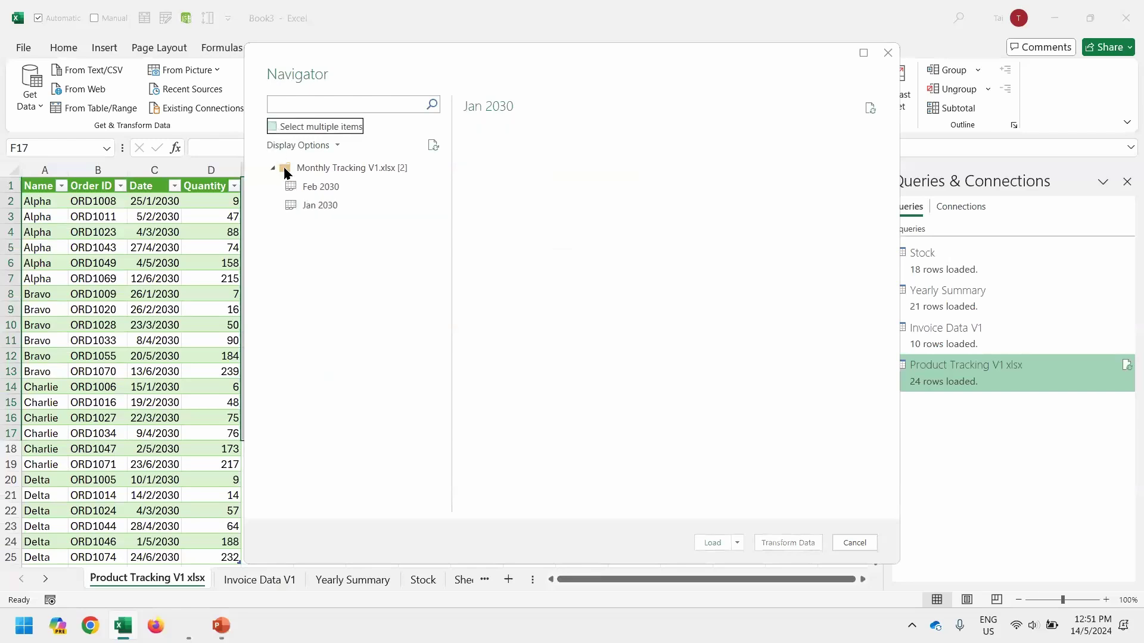
left_click(320, 168)
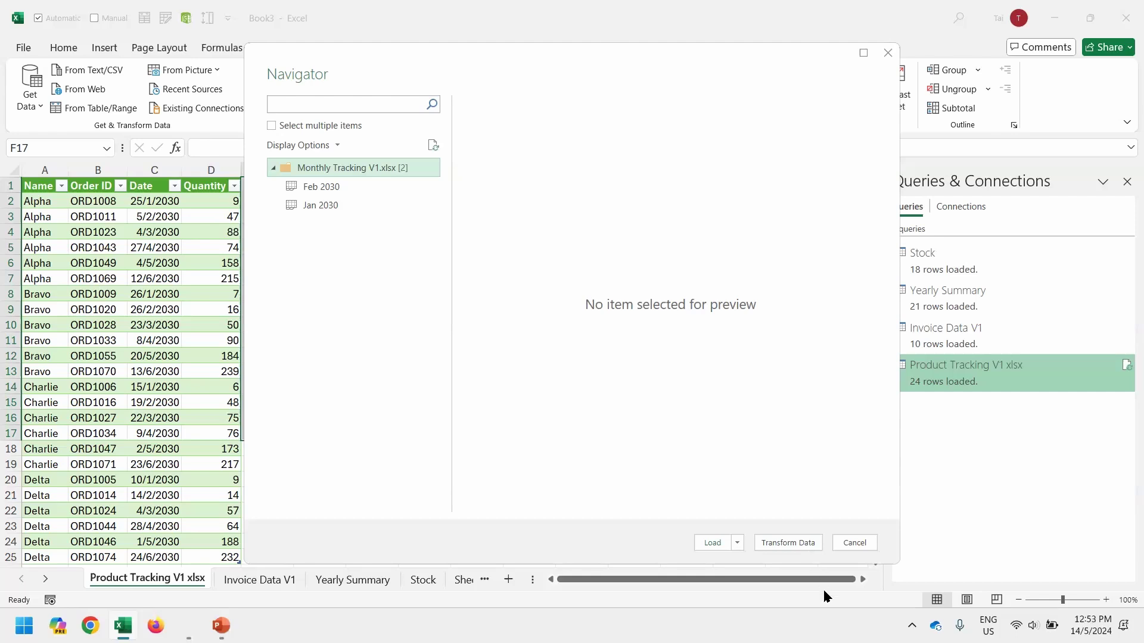
left_click(793, 548)
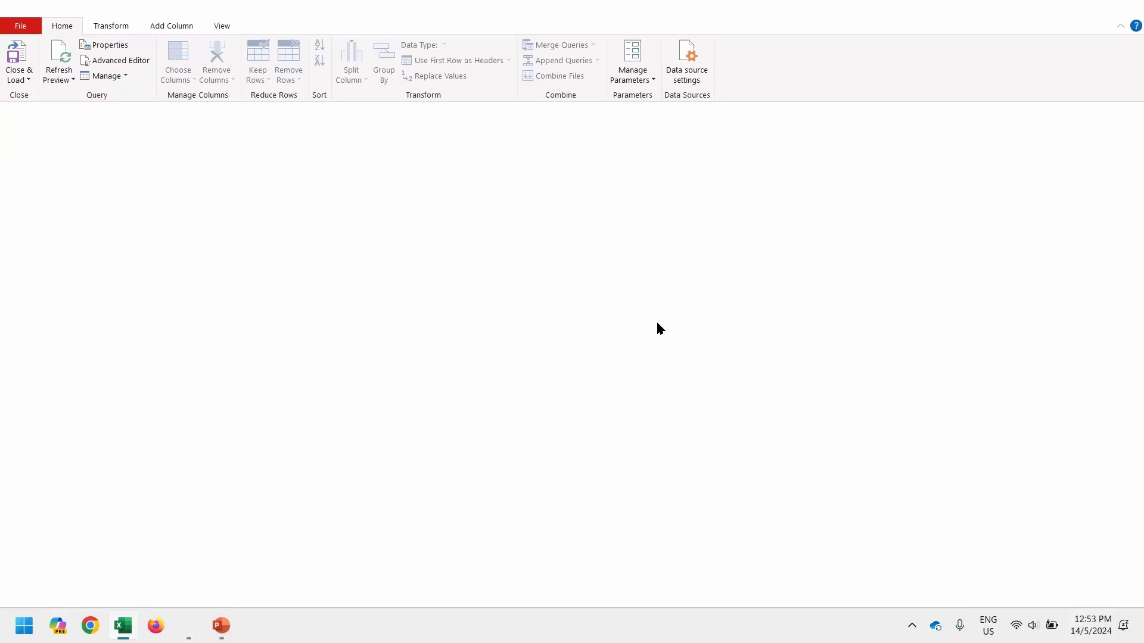
Step: Preview the nested Jan 2030 and Feb 2030 tables in the Data column, enlarging the preview area
left_click(463, 161)
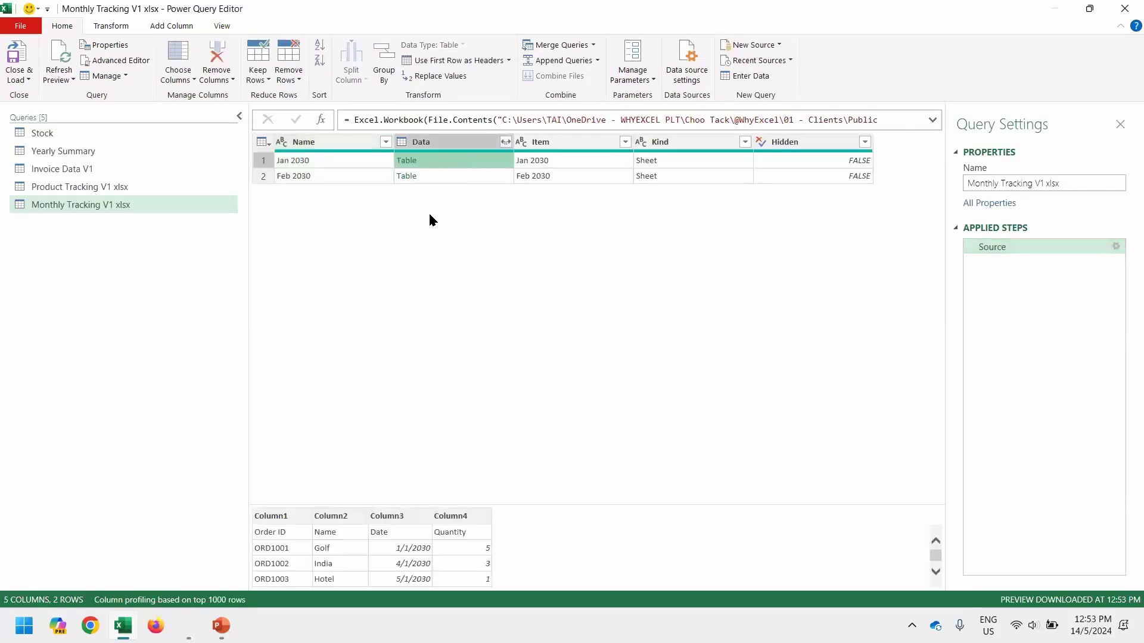
left_click_drag(429, 504, 434, 233)
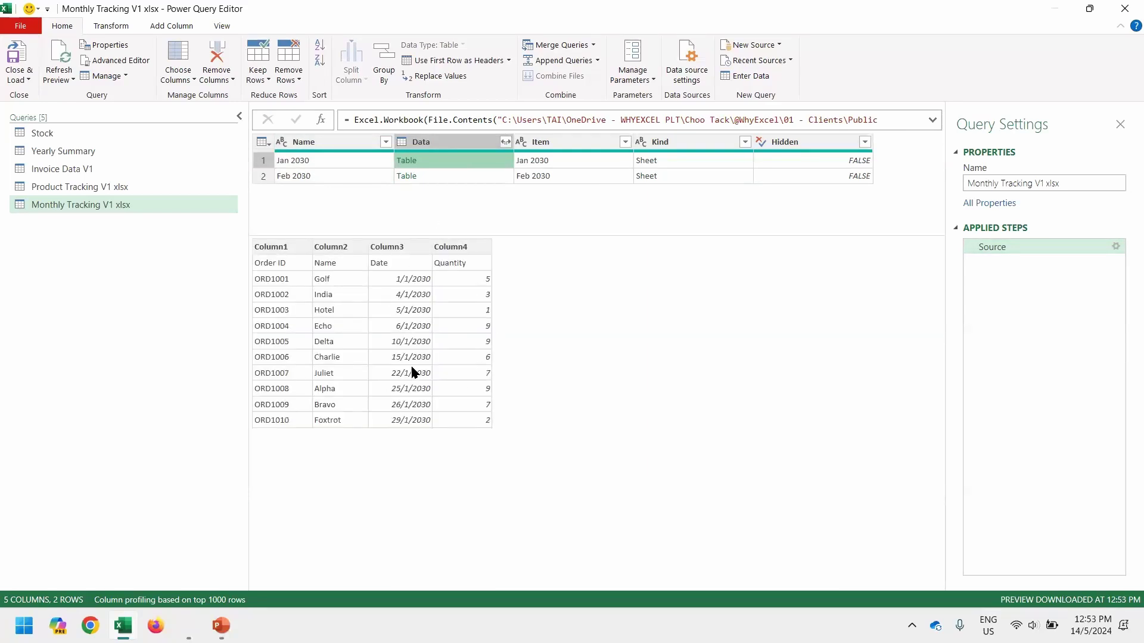
left_click(455, 176)
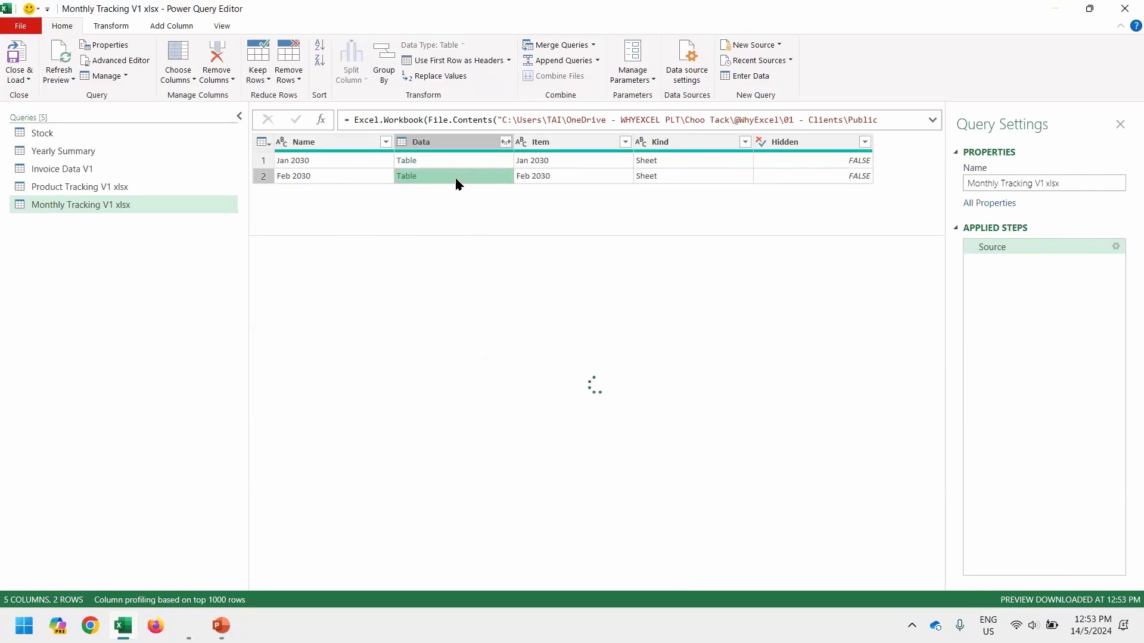
left_click(455, 164)
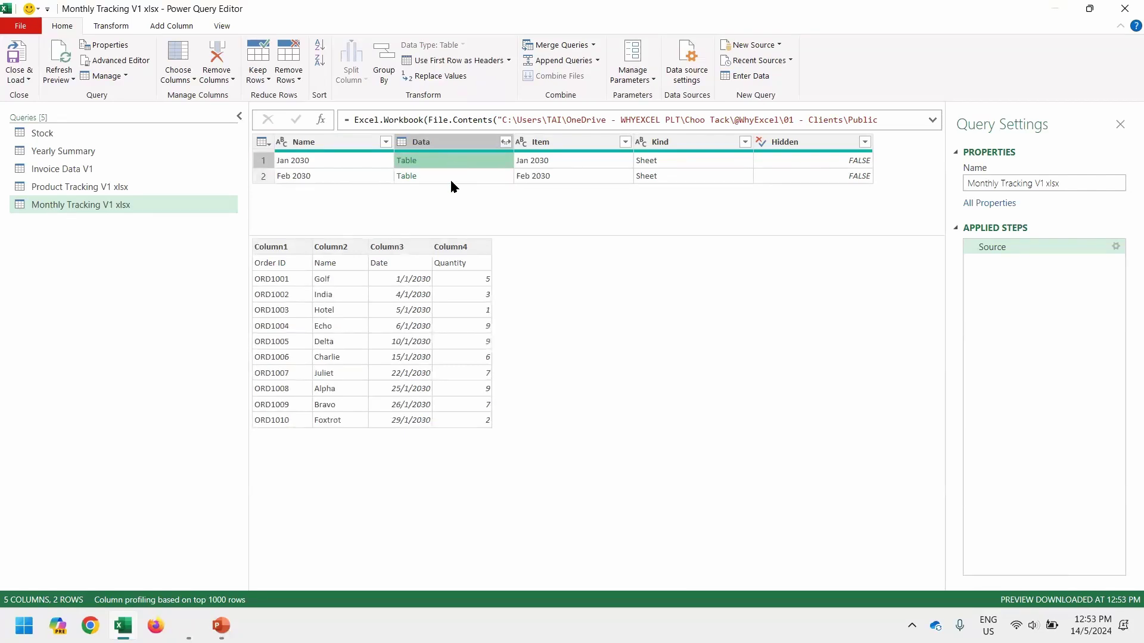
left_click(452, 175)
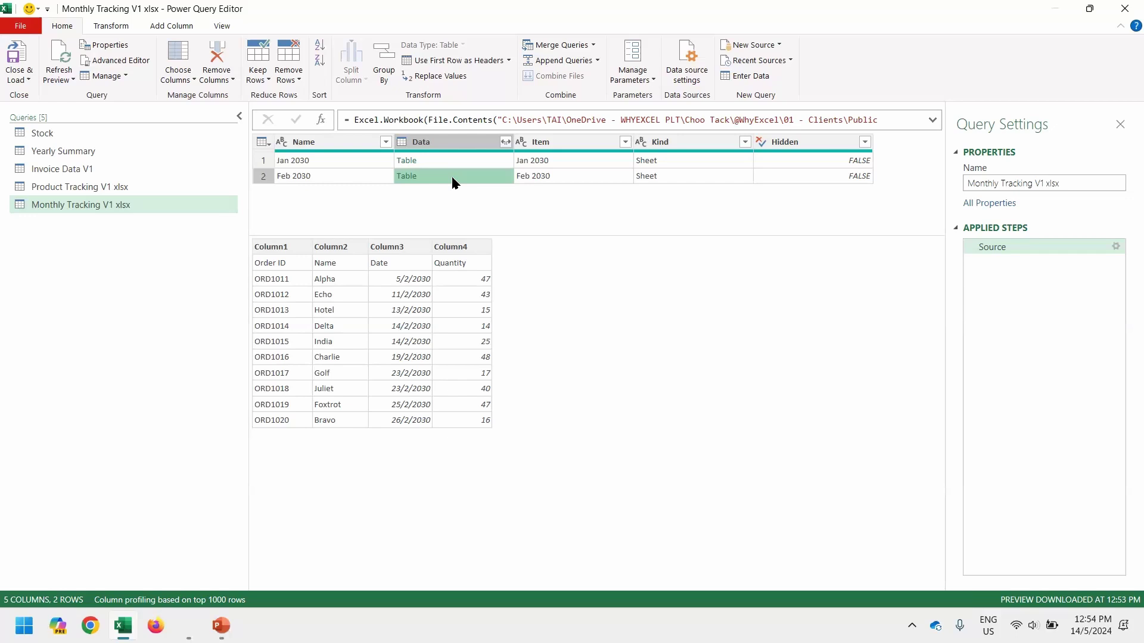
Step: Keep only the Name and Data columns and remove all other columns from the query
left_click(338, 145)
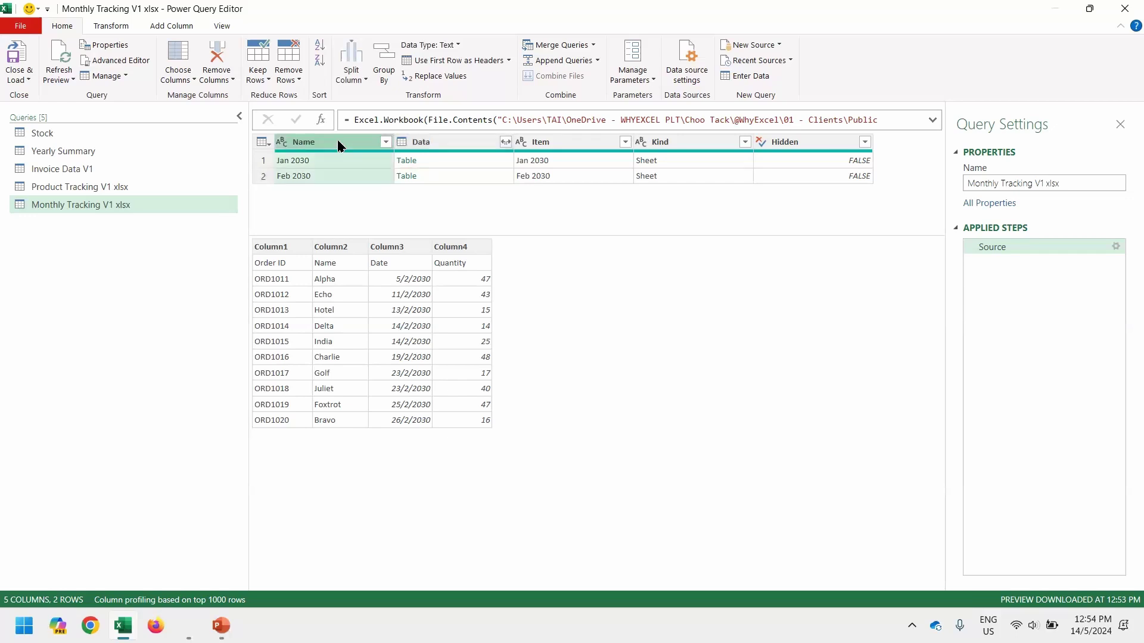
left_click(448, 142, "ctrl")
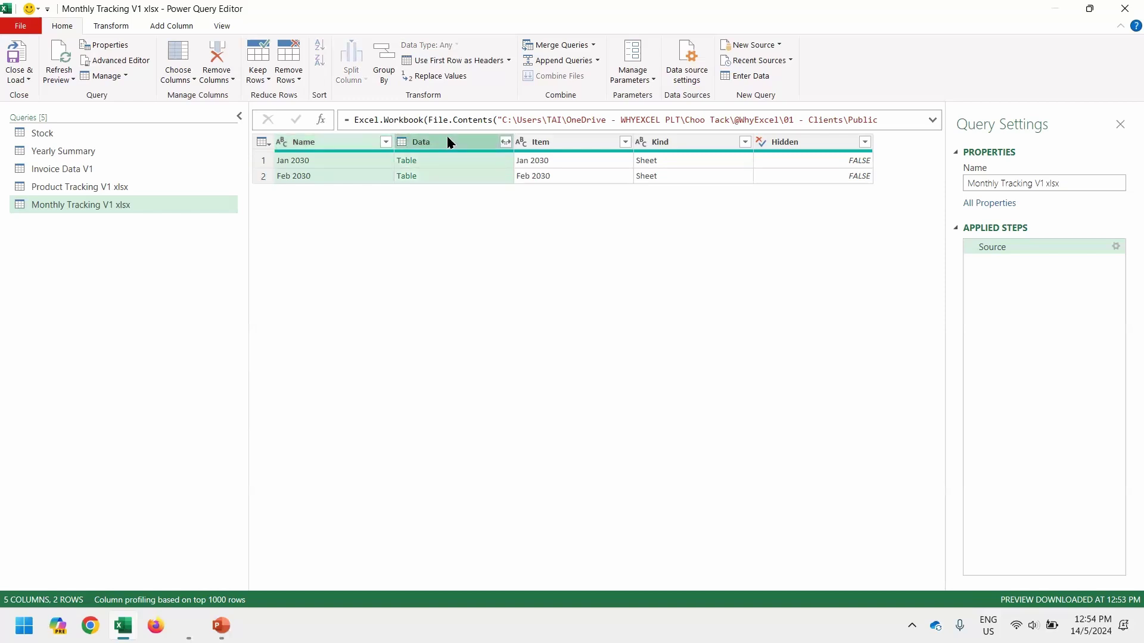
right_click(447, 141)
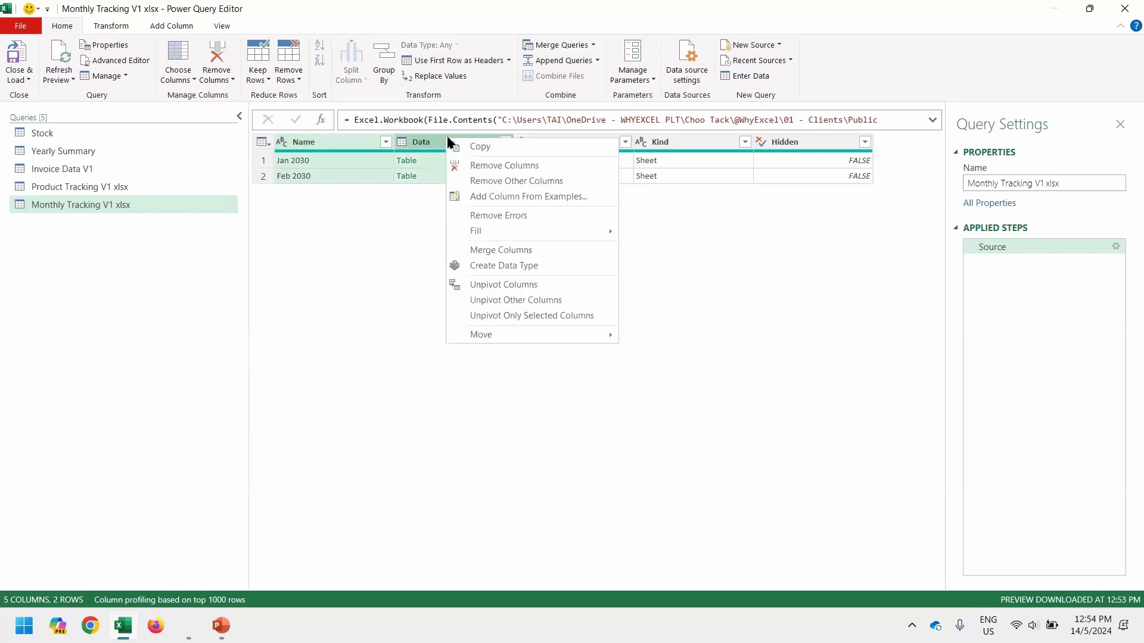
left_click(478, 181)
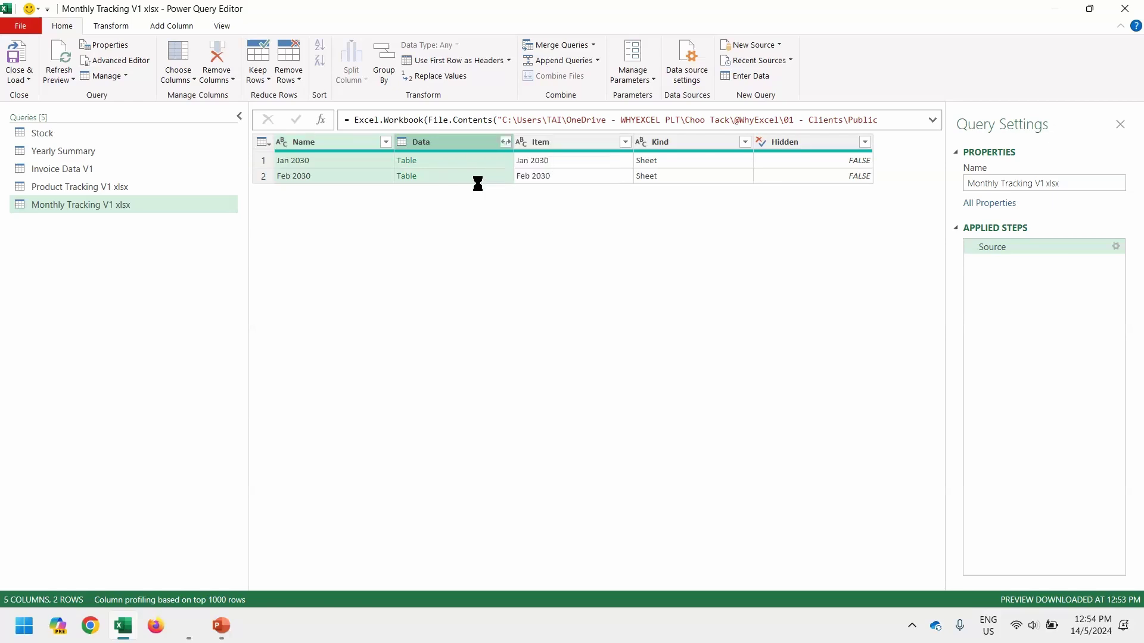
Step: Expand the Data column into Column1 to Column4 without using the original column name as prefix
left_click(504, 143)
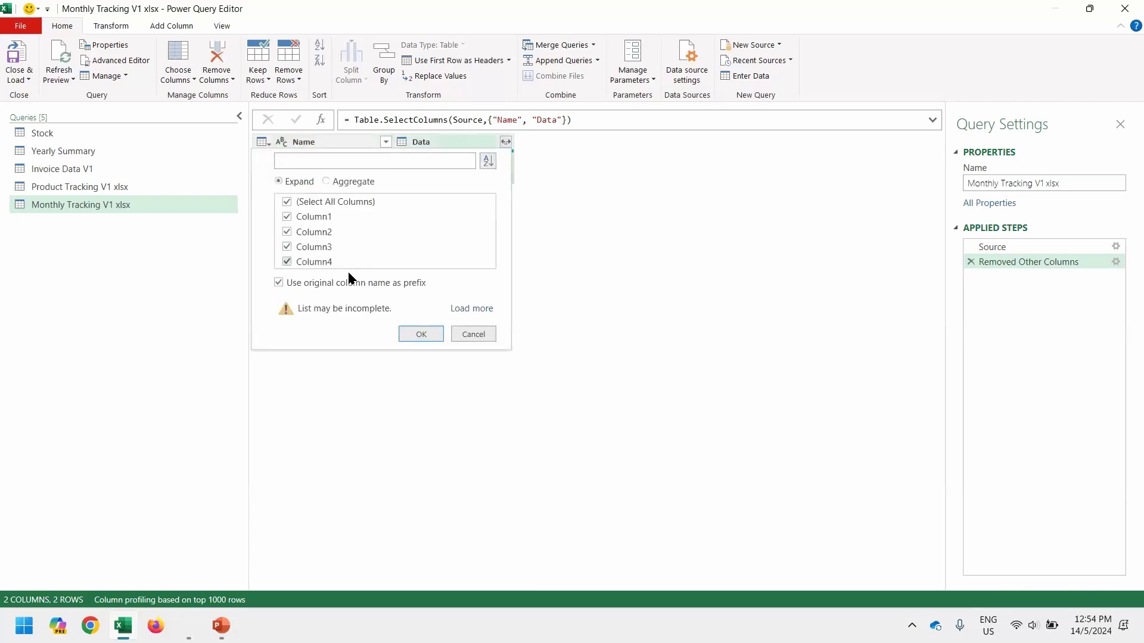
left_click(353, 288)
left_click(420, 334)
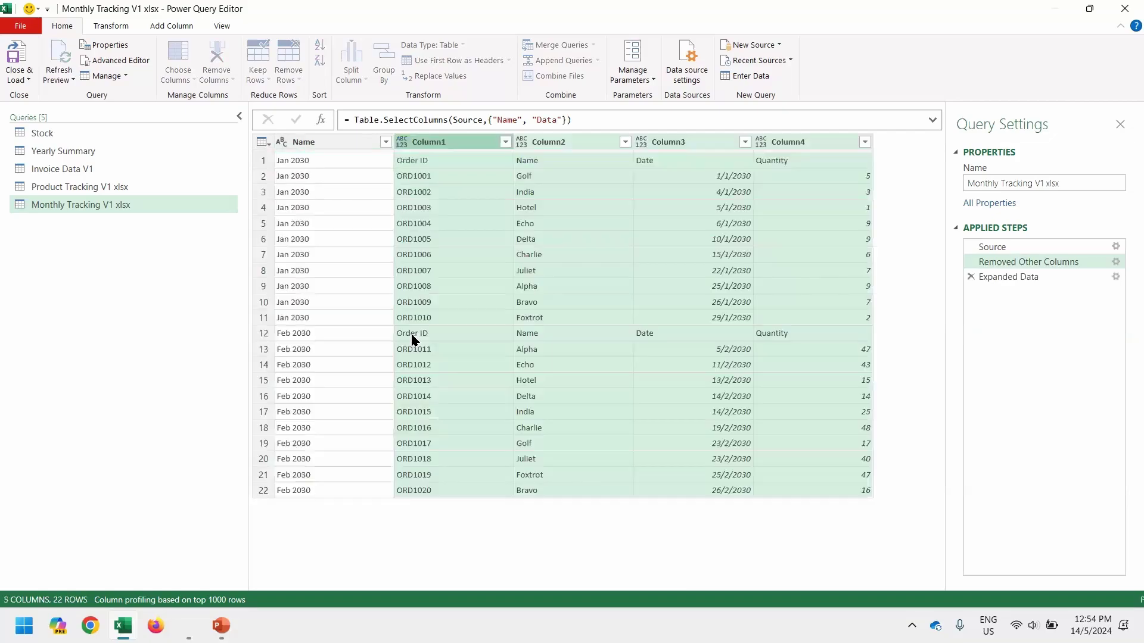
Step: Check the header labels in the first row and rename Column1 to "Order ID"
left_click(331, 161)
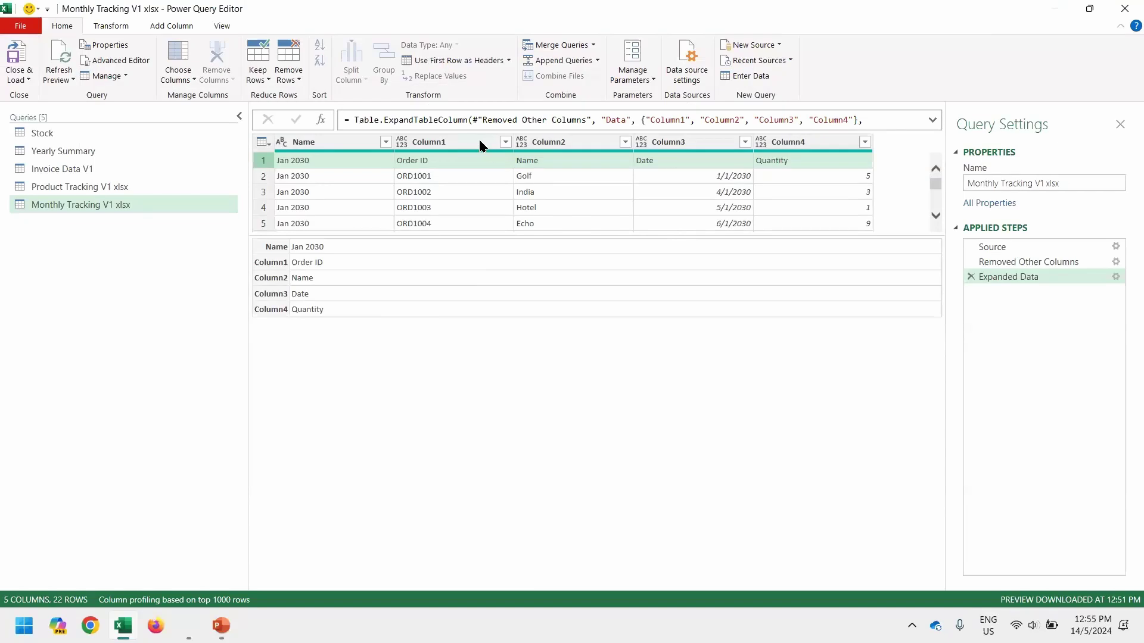
double_click(481, 143)
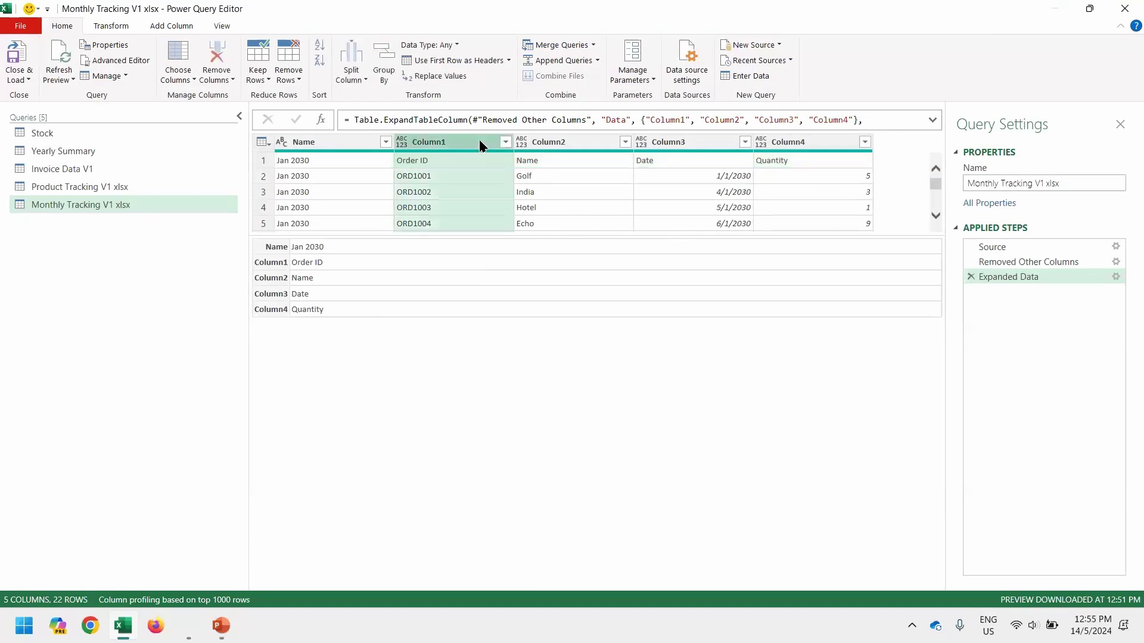
type("Order ID")
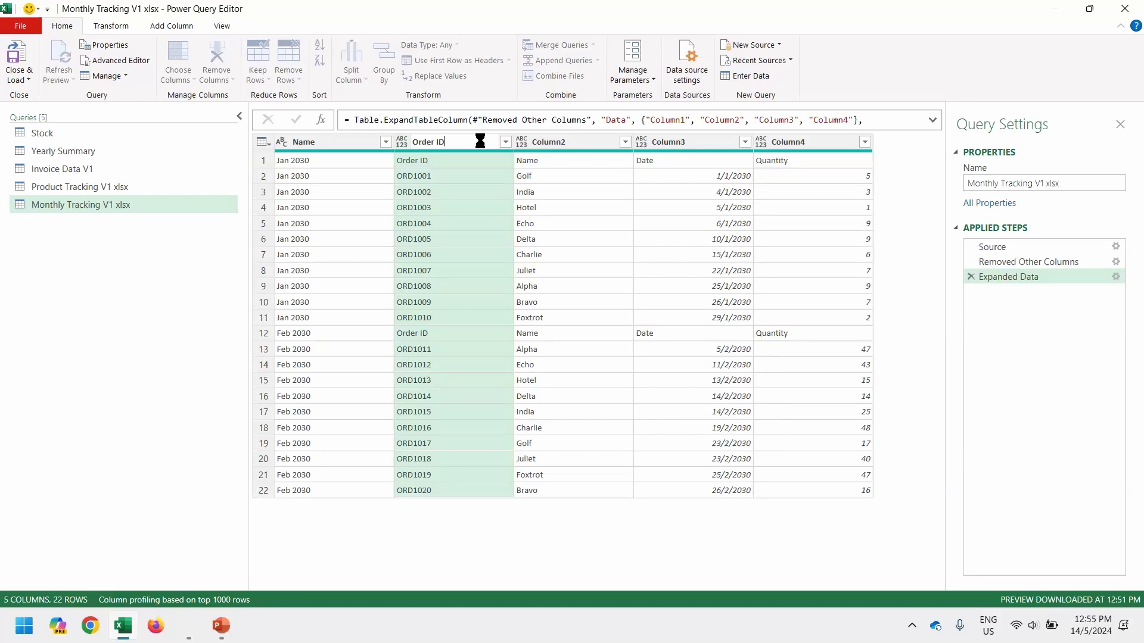
key("Return")
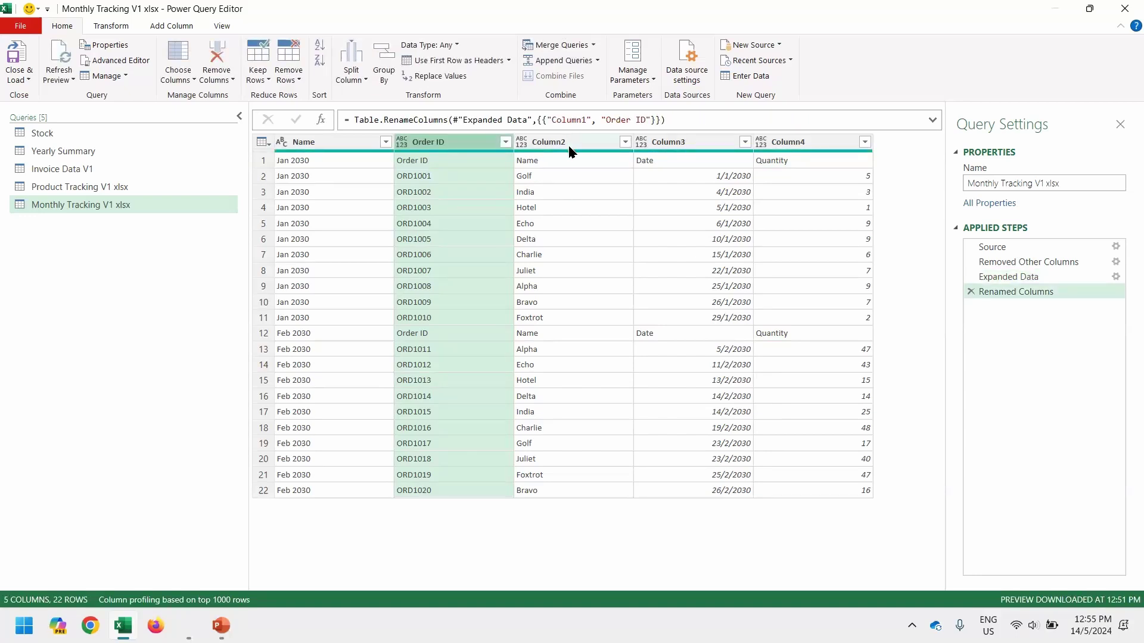
Step: Try to rename Column2 to "Name"
double_click(569, 145)
type("Name")
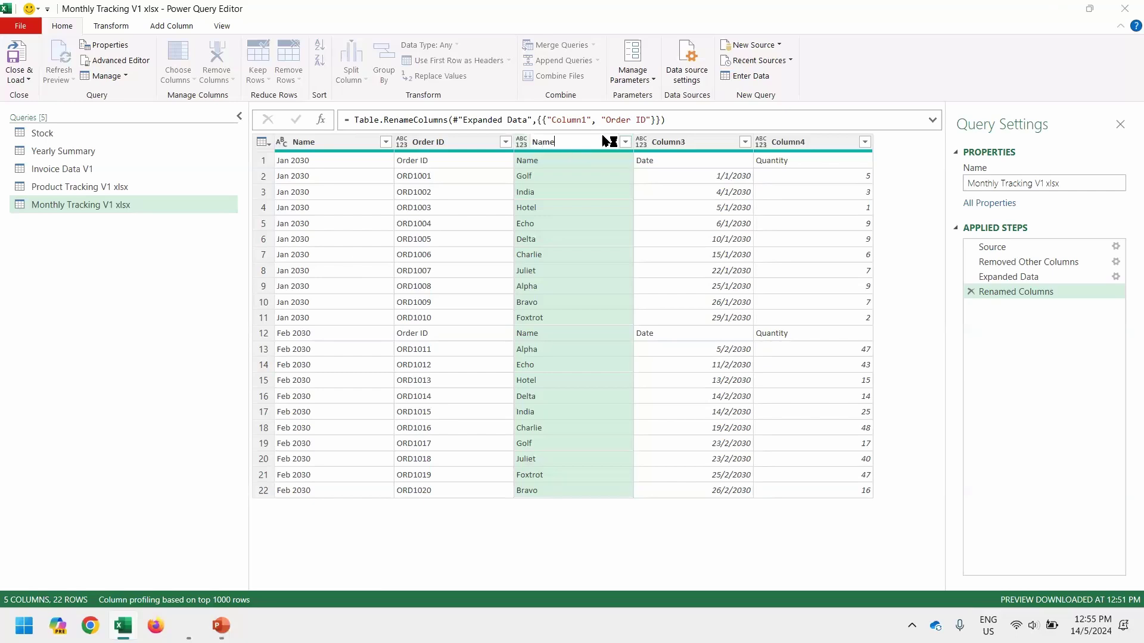
key("Return")
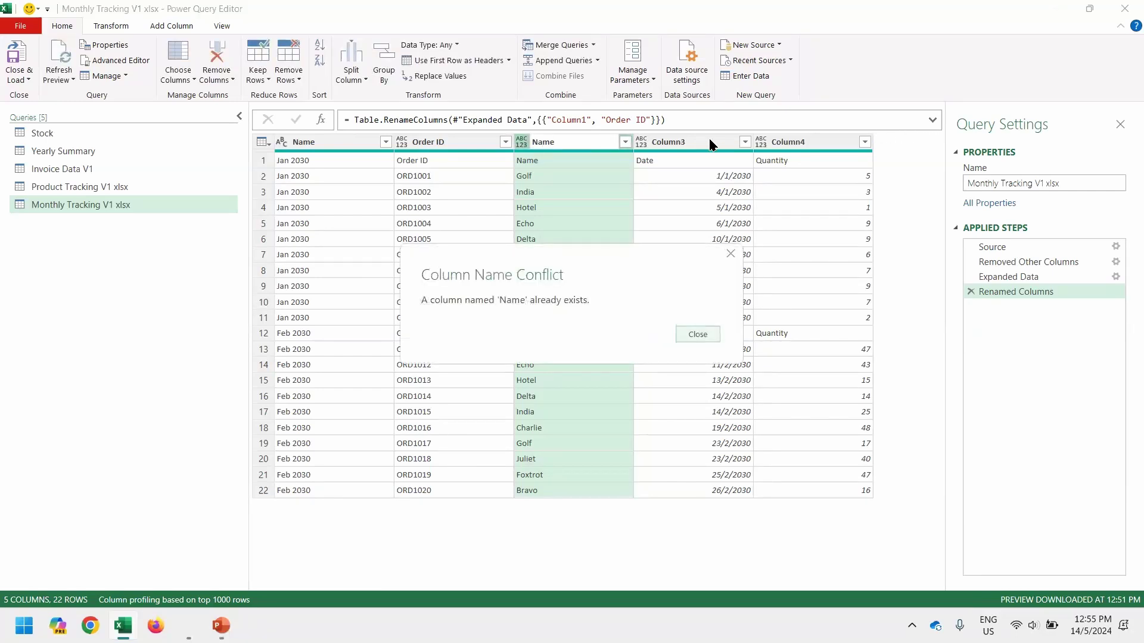
key("Escape")
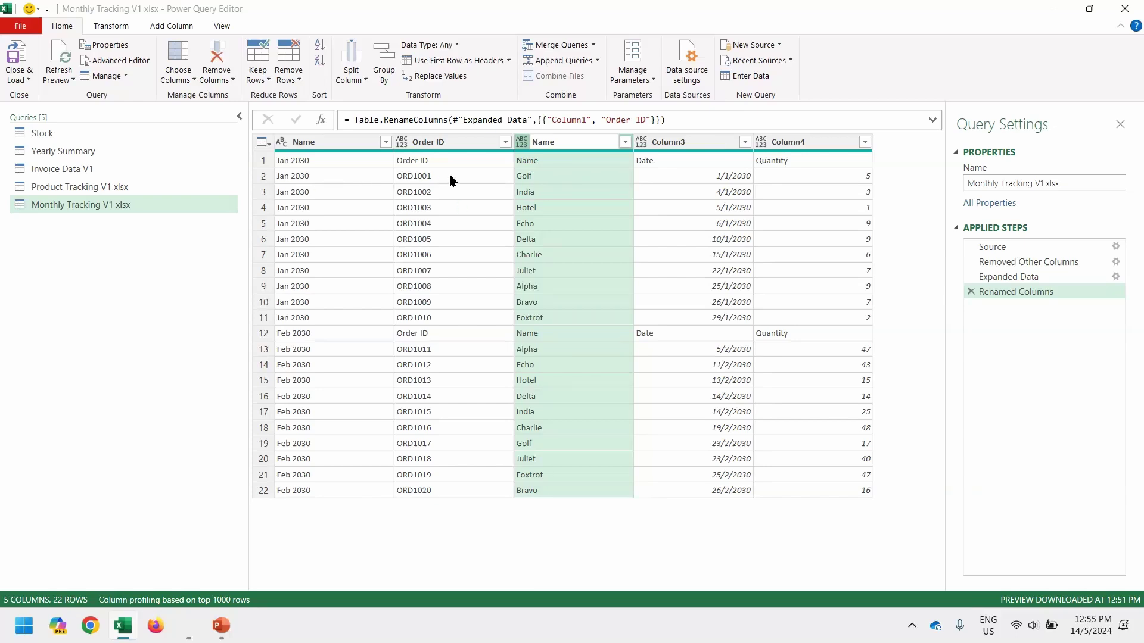
left_click(566, 143)
double_click(565, 143)
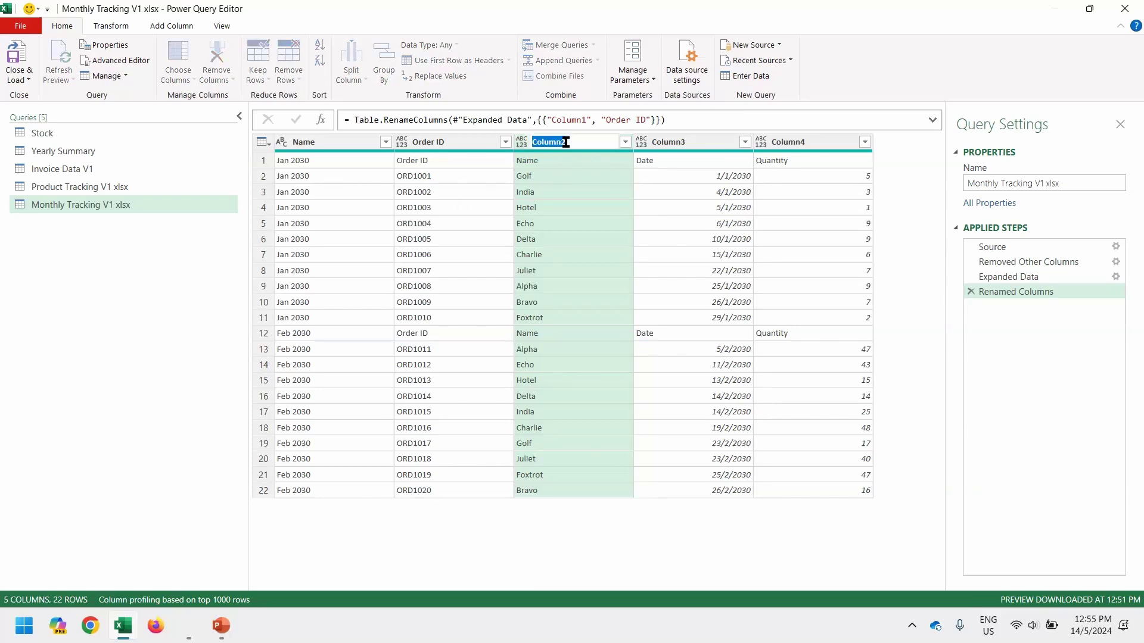
type("Name")
key("Escape")
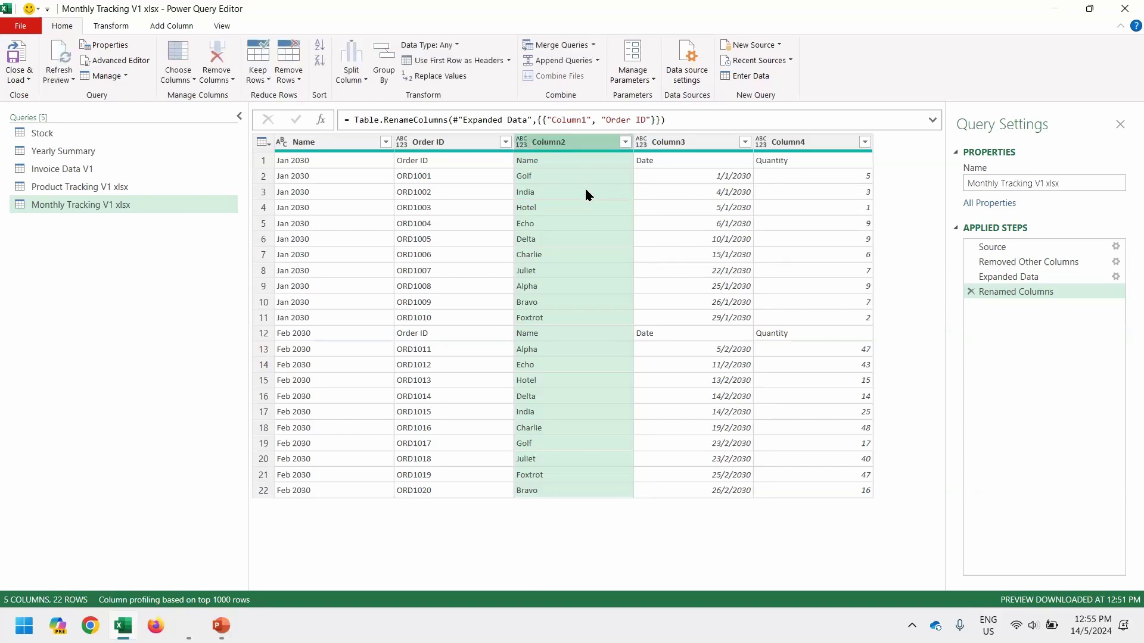
Step: Rename the sheet-name column "Name" to "Month", and rename Column2 to "Name"
left_click(344, 143)
double_click(343, 143)
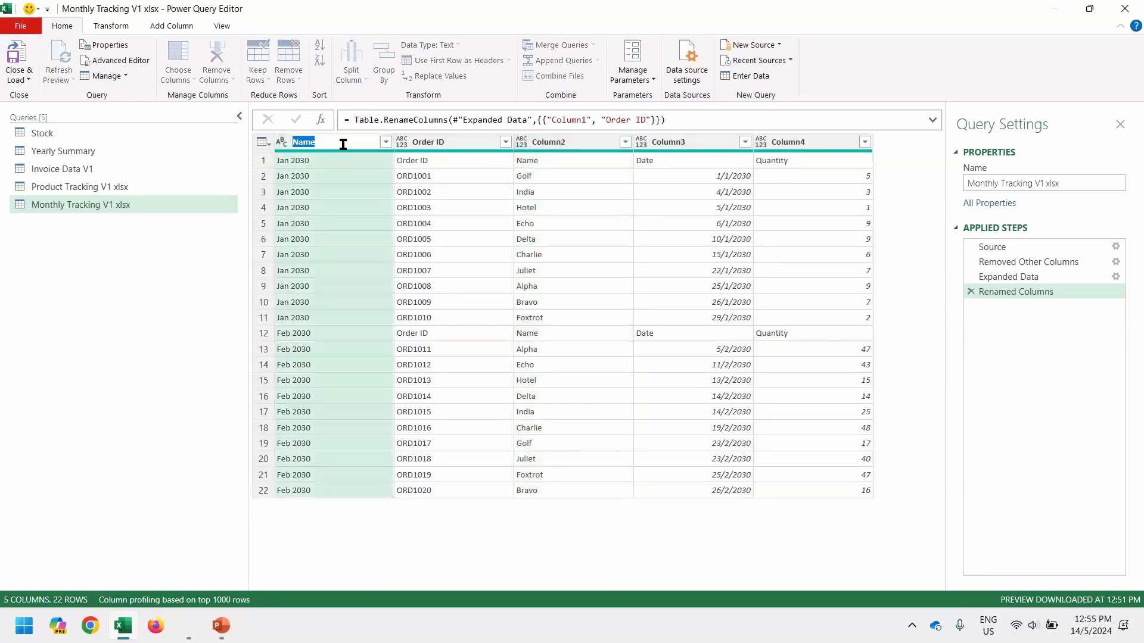
type("Name")
key("Return")
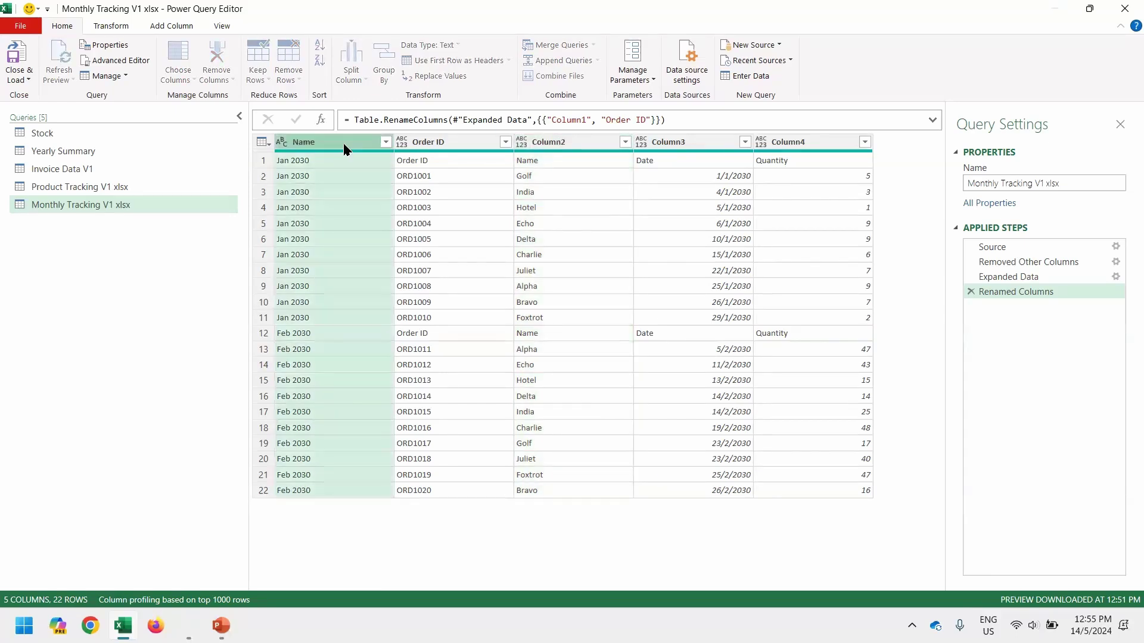
double_click(559, 143)
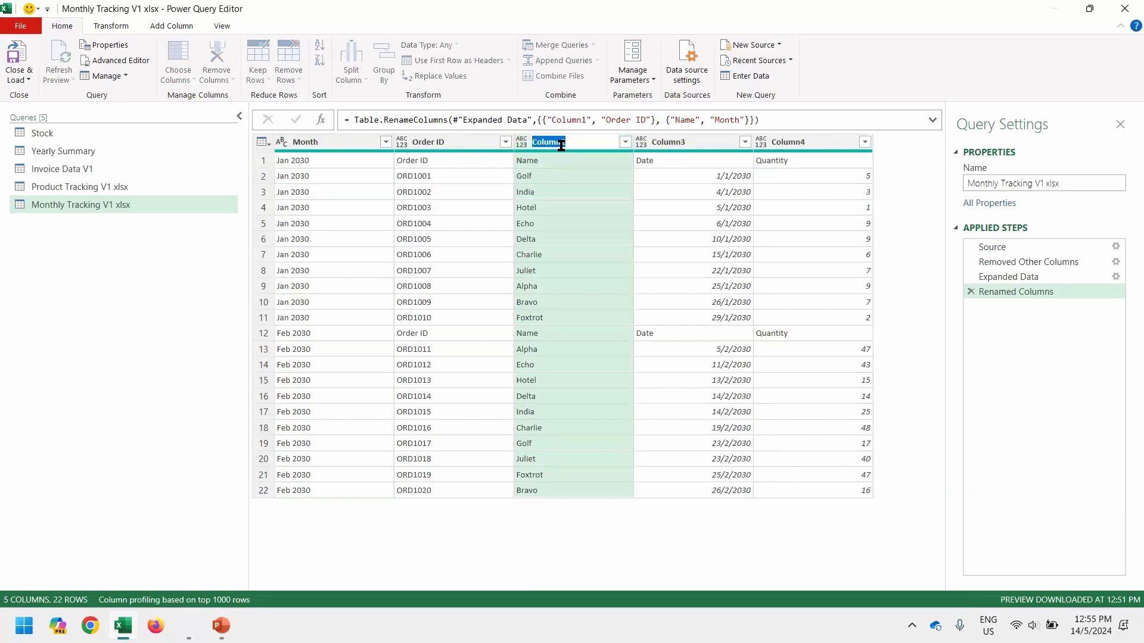
type("Name")
key("Return")
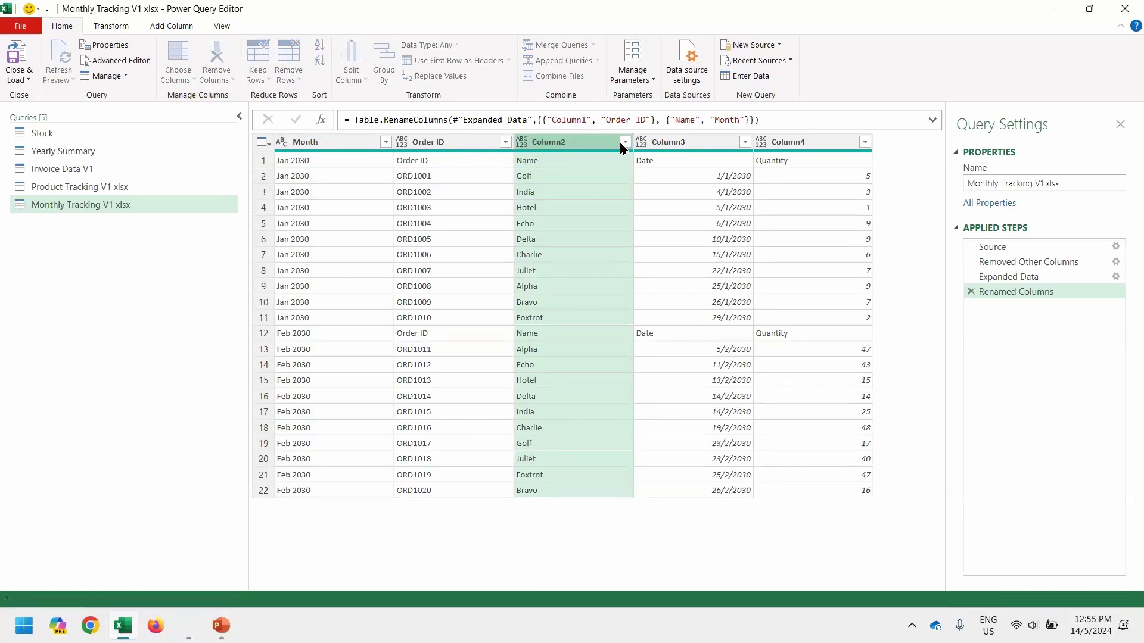
Step: Rename Column3 to "Date" and Column4 to "Quantity"
double_click(686, 143)
type("Date")
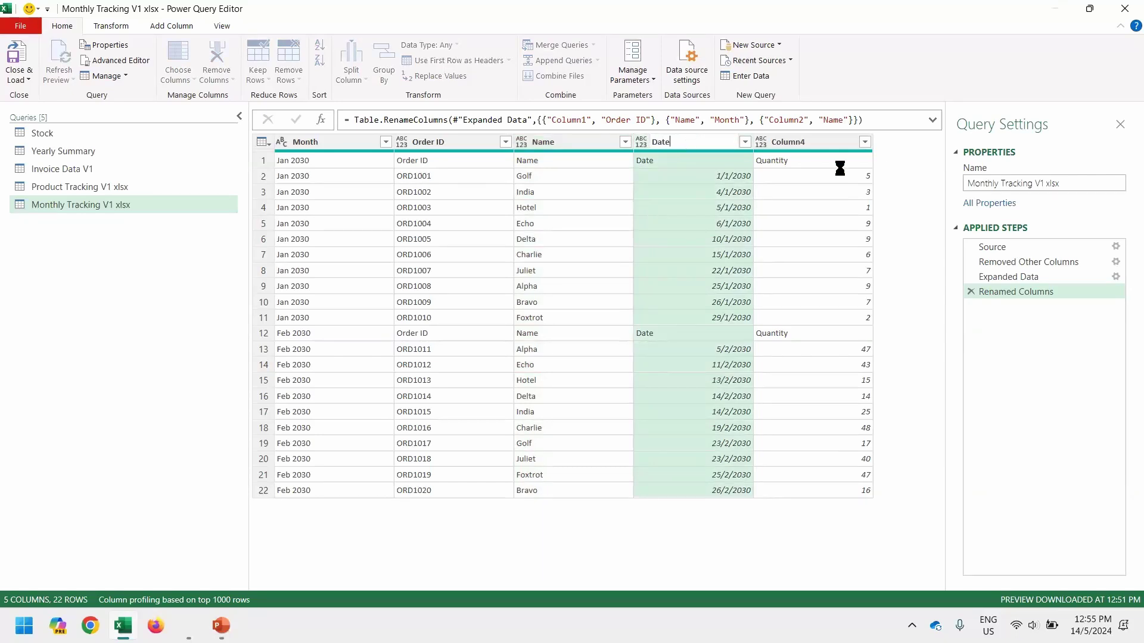
key("Return")
double_click(813, 146)
type("Quantity")
key("Return")
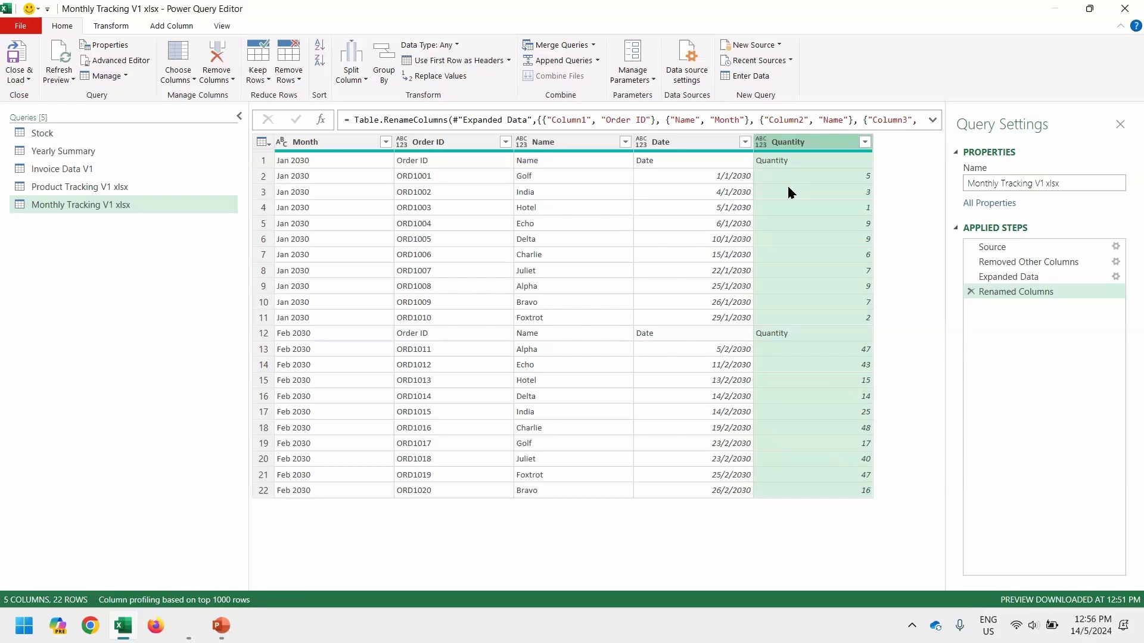
Step: Filter the Quantity column to exclude the value "Quantity", removing the repeated header rows from the table
left_click(820, 160)
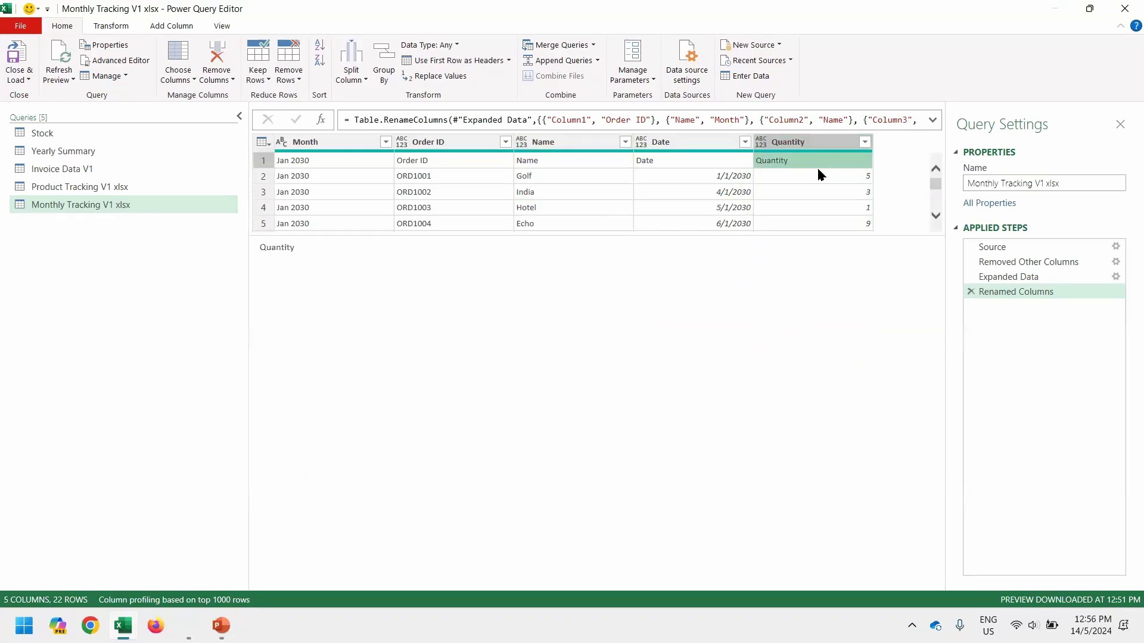
left_click(816, 178)
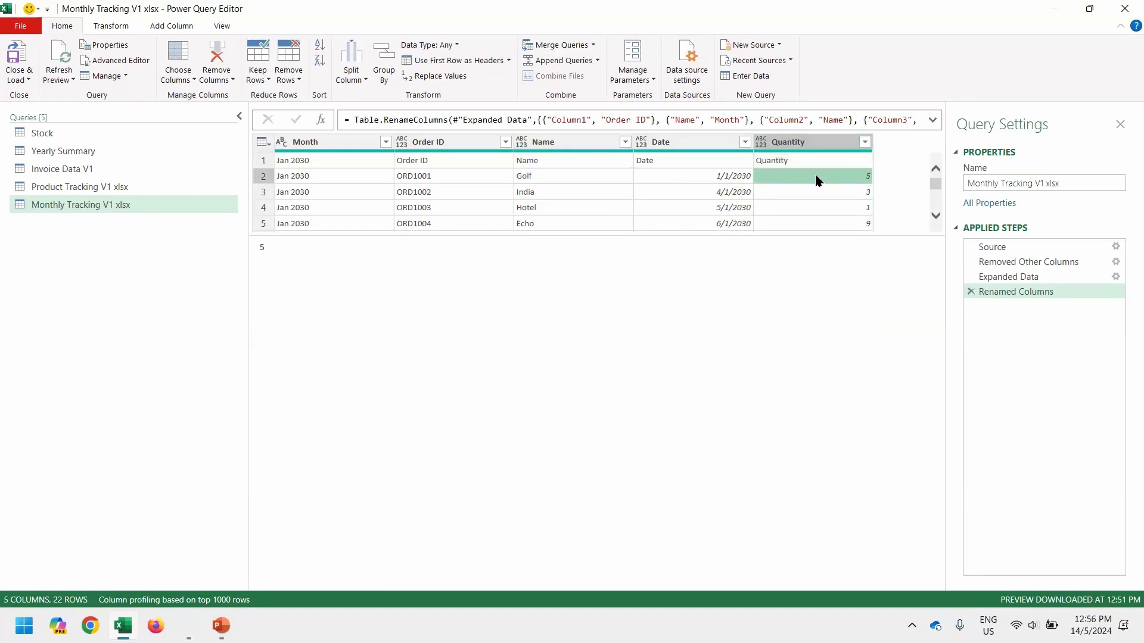
left_click(863, 145)
left_click(864, 143)
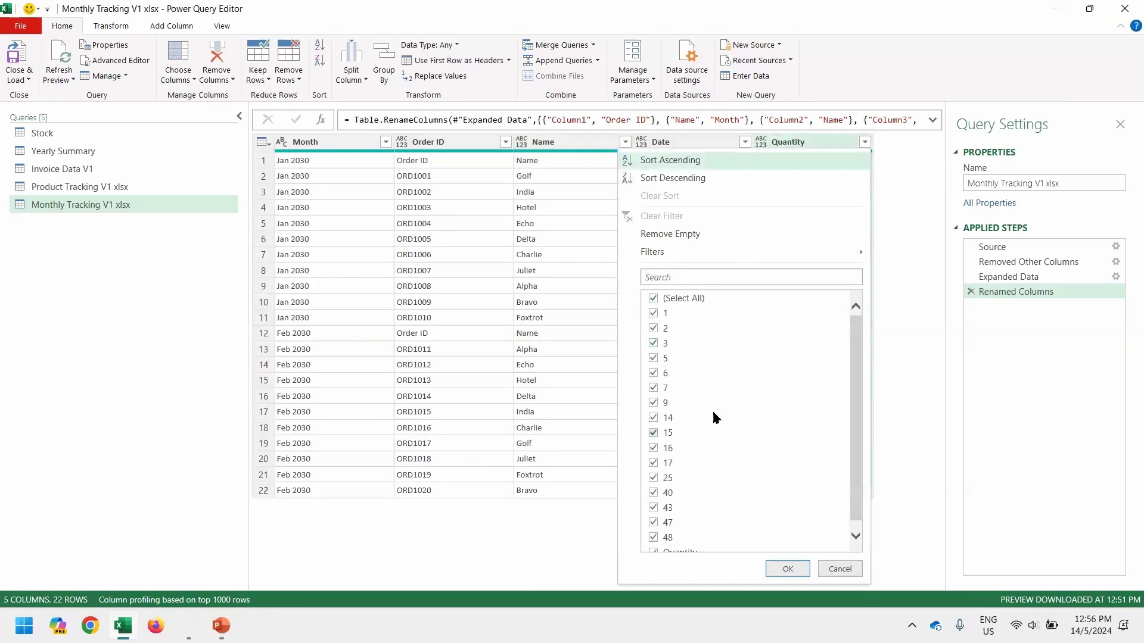
scroll(713, 412, "down", 1)
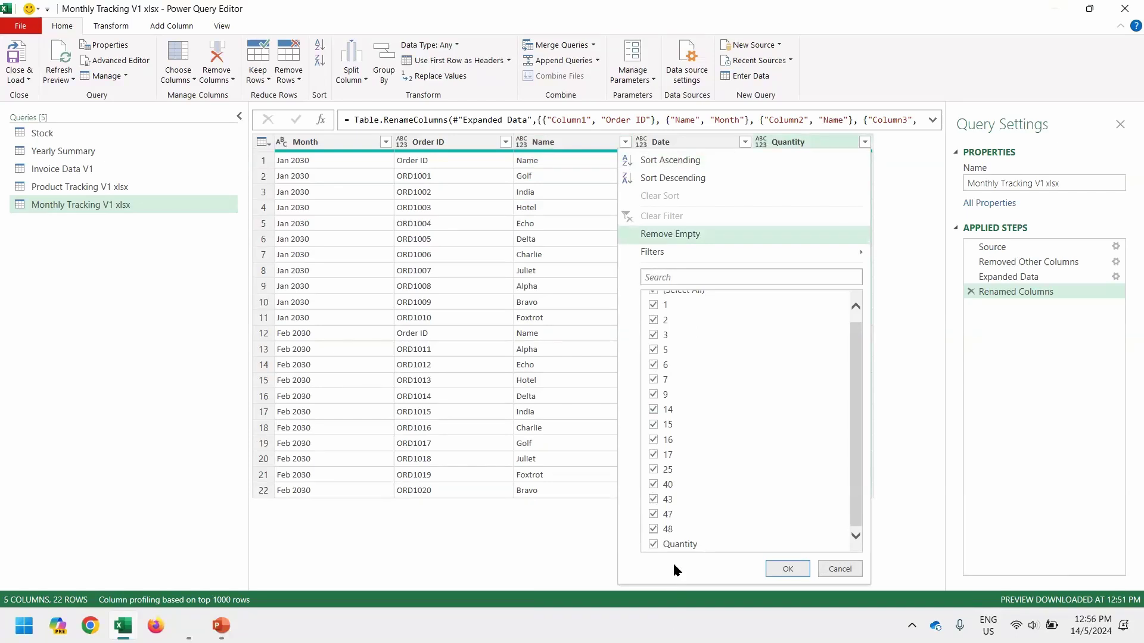
left_click(697, 544)
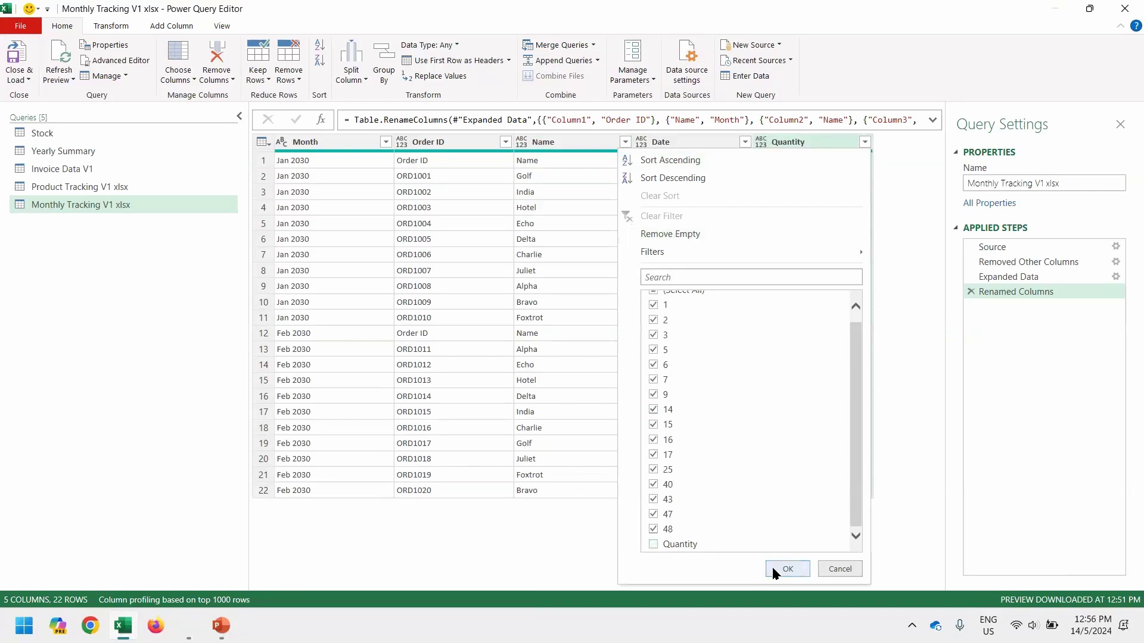
left_click(772, 569)
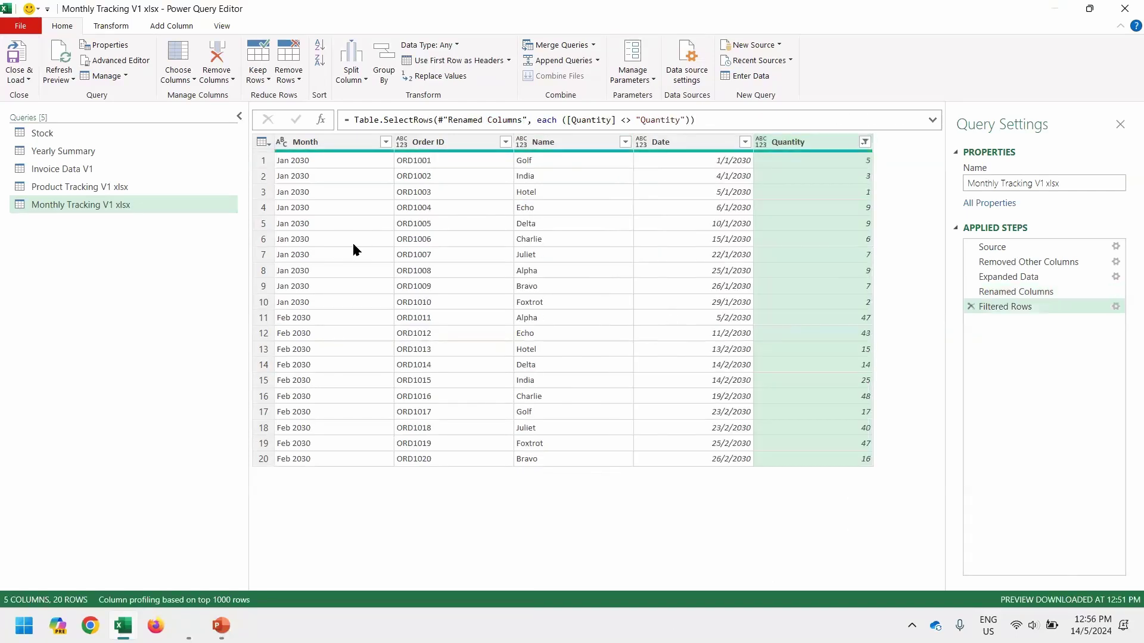
left_click(361, 159)
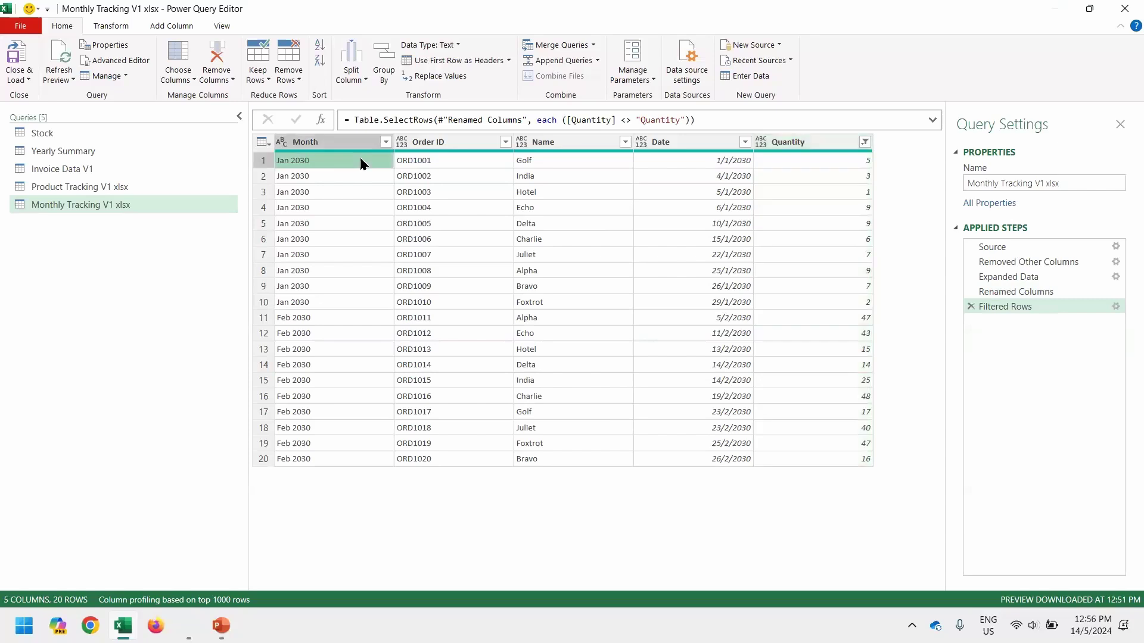
left_click(451, 177)
left_click_drag(453, 234, 453, 360)
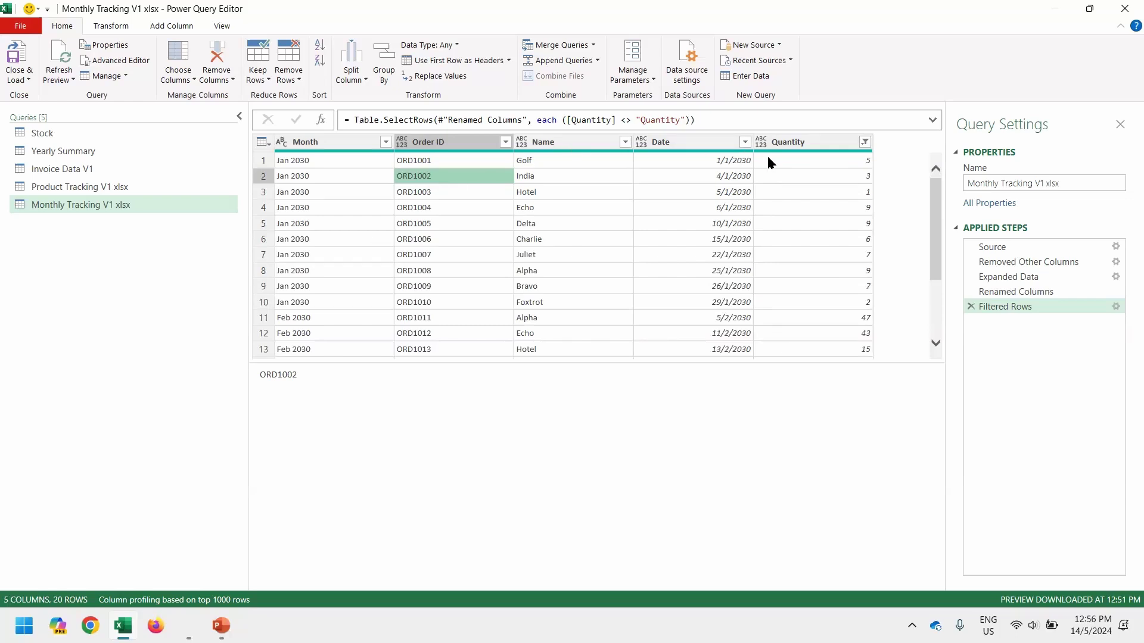
Step: Change the data type of the Month column from text to Date
left_click(317, 166)
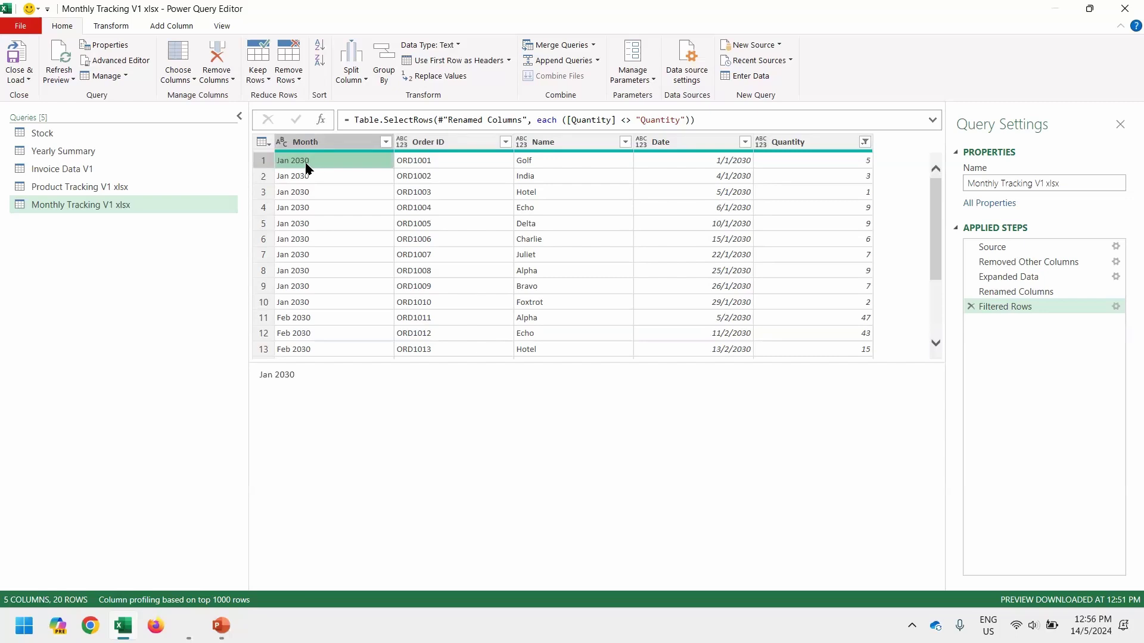
left_click(281, 143)
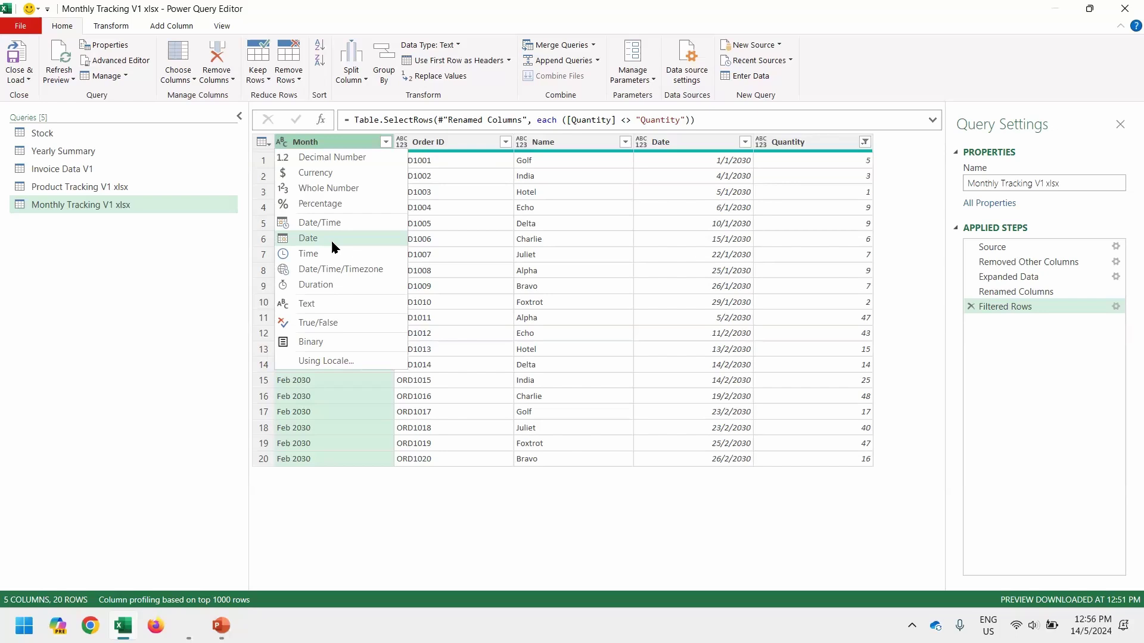
left_click(331, 239)
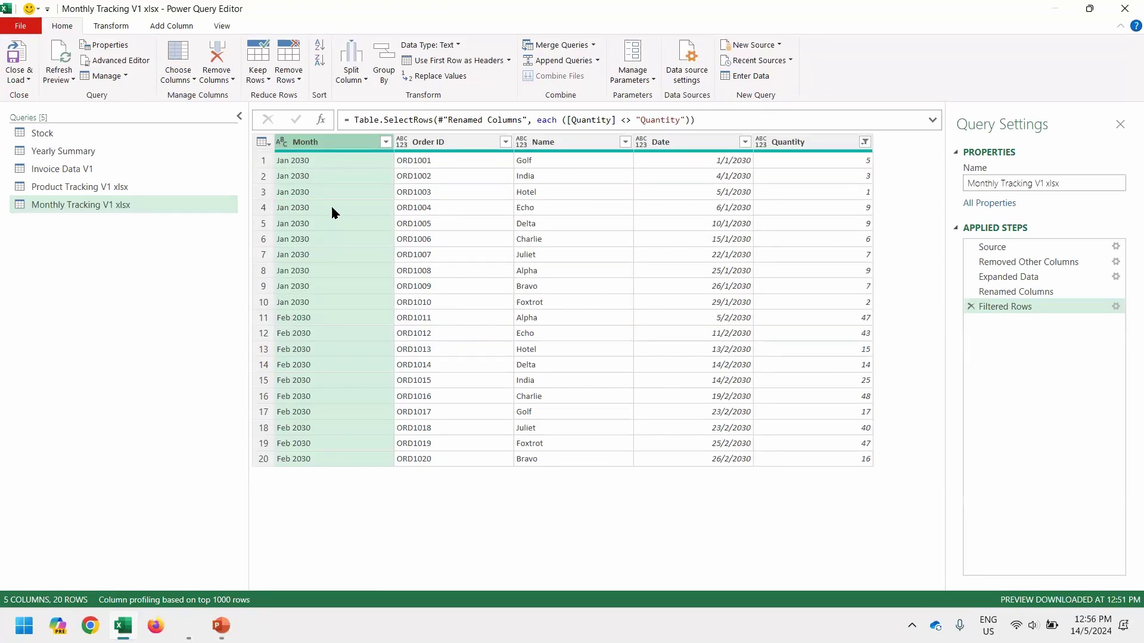
left_click(280, 143)
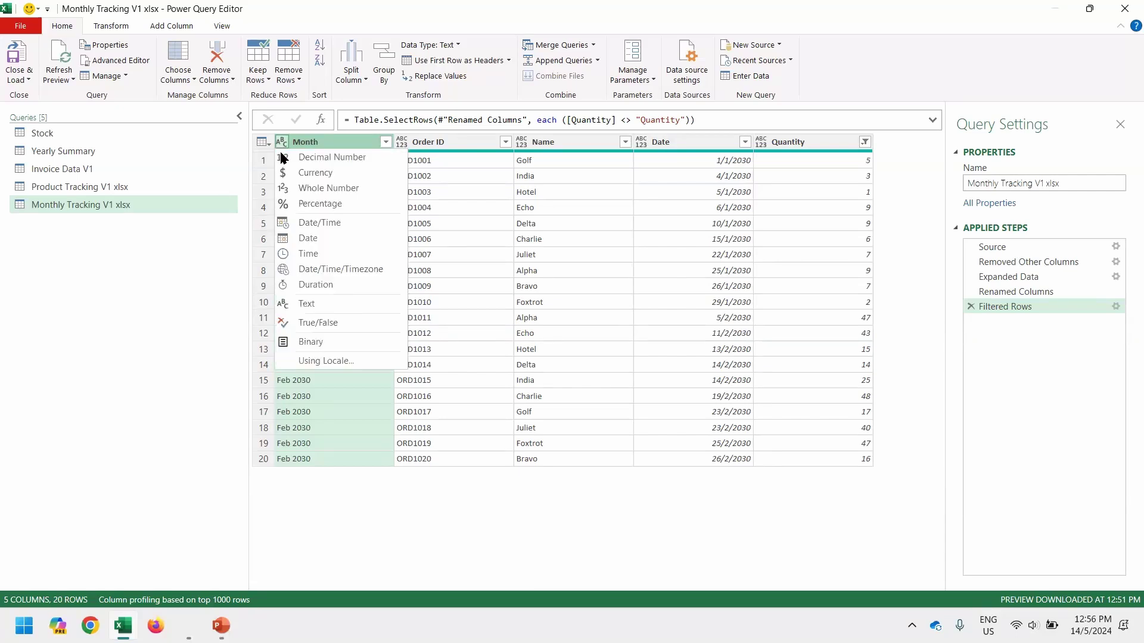
left_click(313, 238)
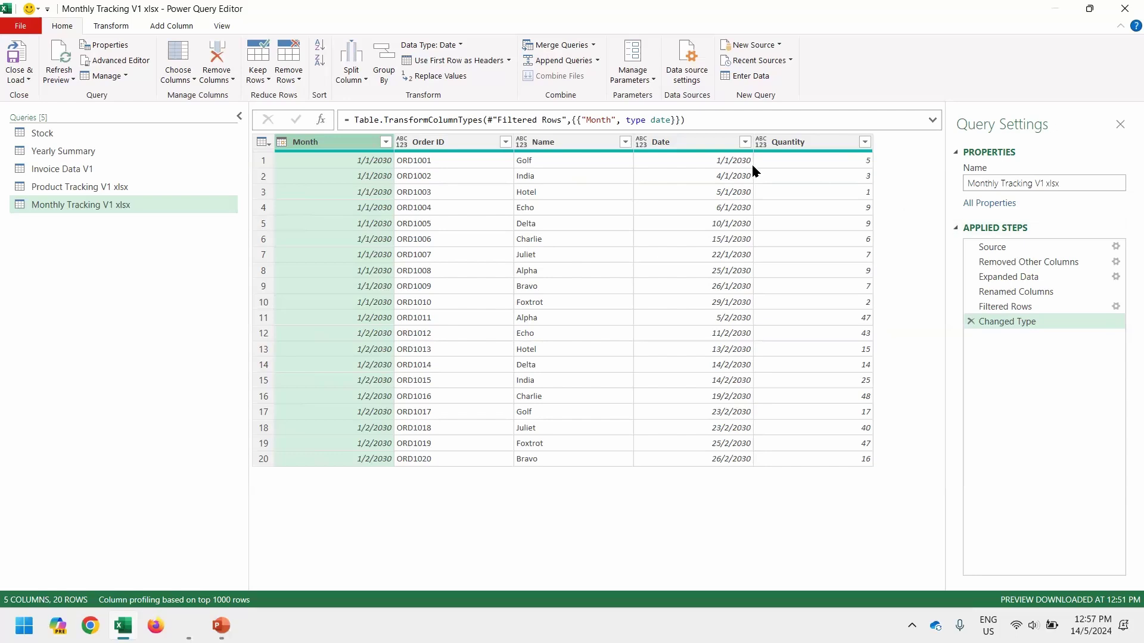
Step: Set the data type of the Date column to Date and of the Quantity column to Whole Number
left_click(641, 145)
left_click(641, 145)
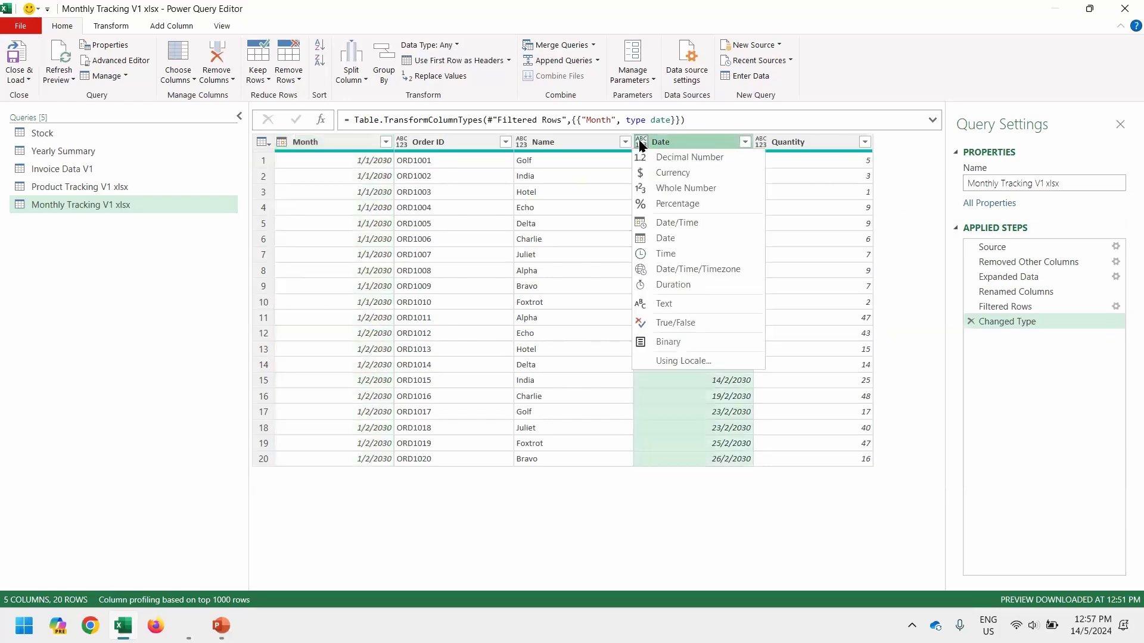
left_click(669, 232)
left_click(761, 143)
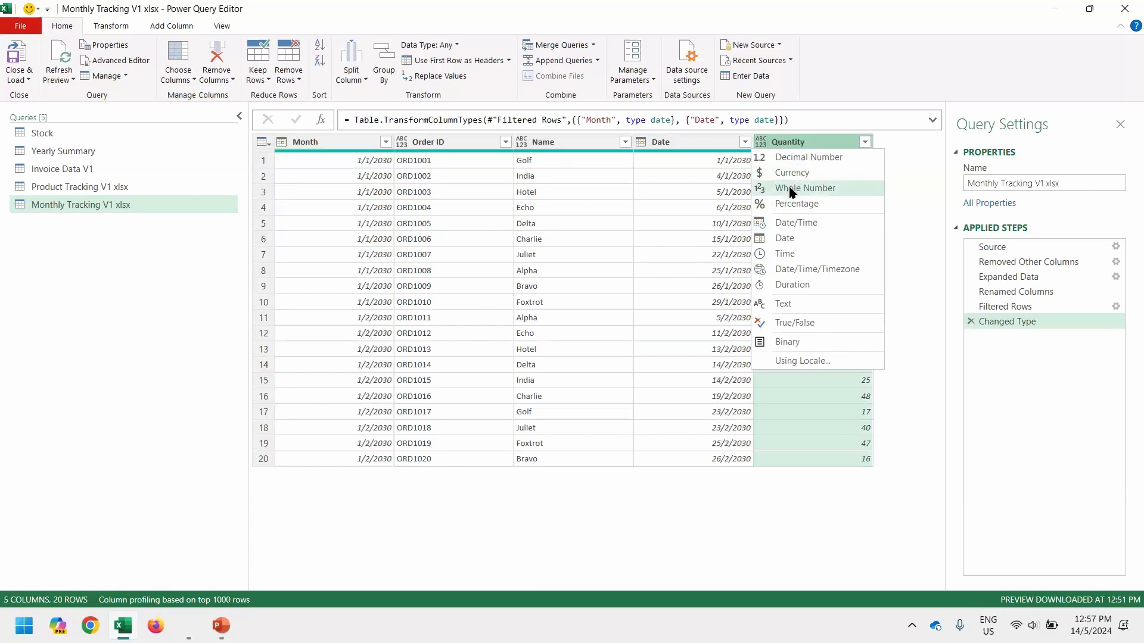
left_click(792, 188)
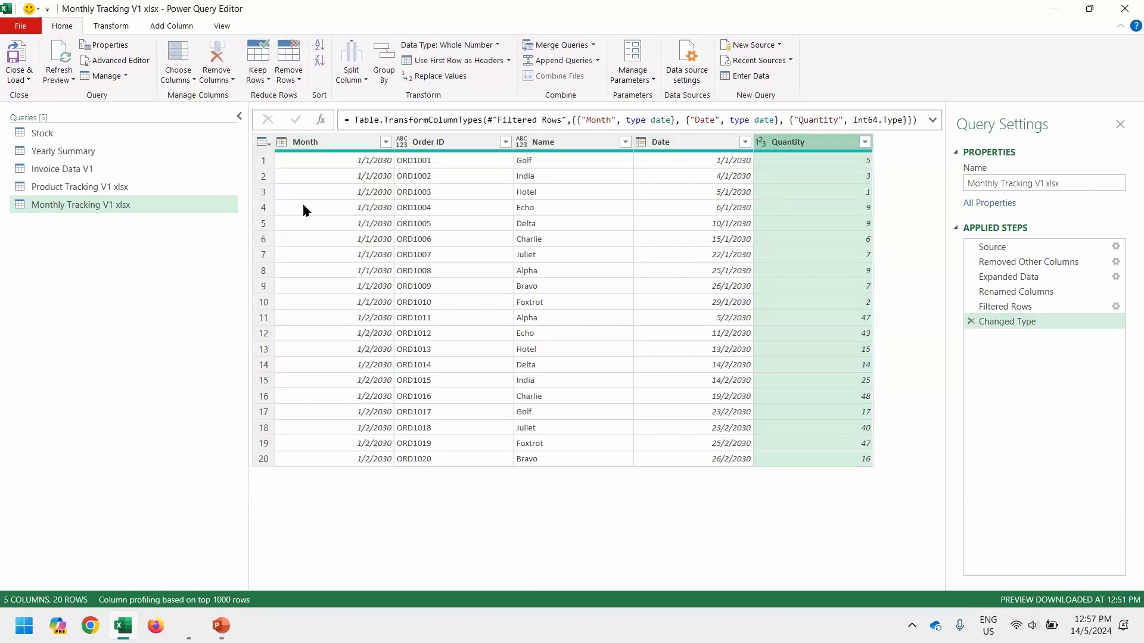